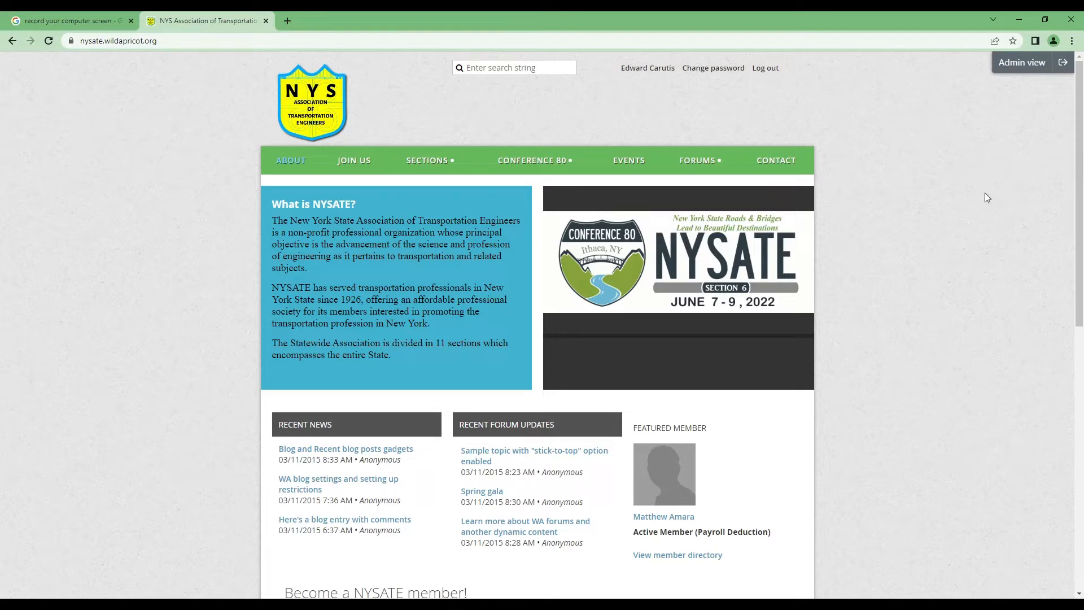
# Step: Switch the NYSATE site to admin view and open the Section 6: Hornell page from the SECTIONS menu
pyautogui.click(1021, 62)
pyautogui.moveTo(548, 179)
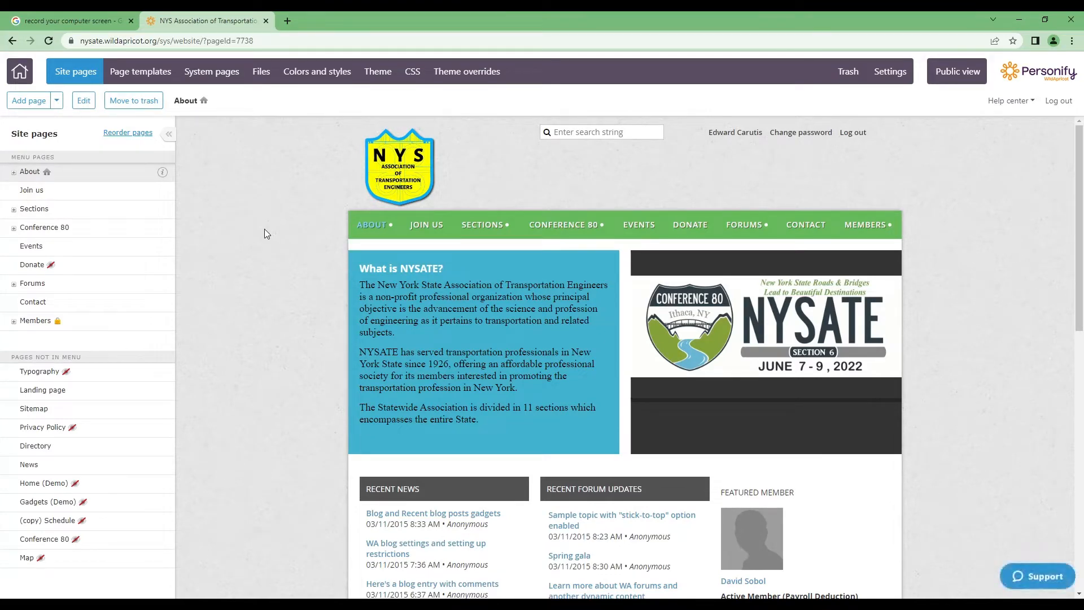
pyautogui.moveTo(499, 227)
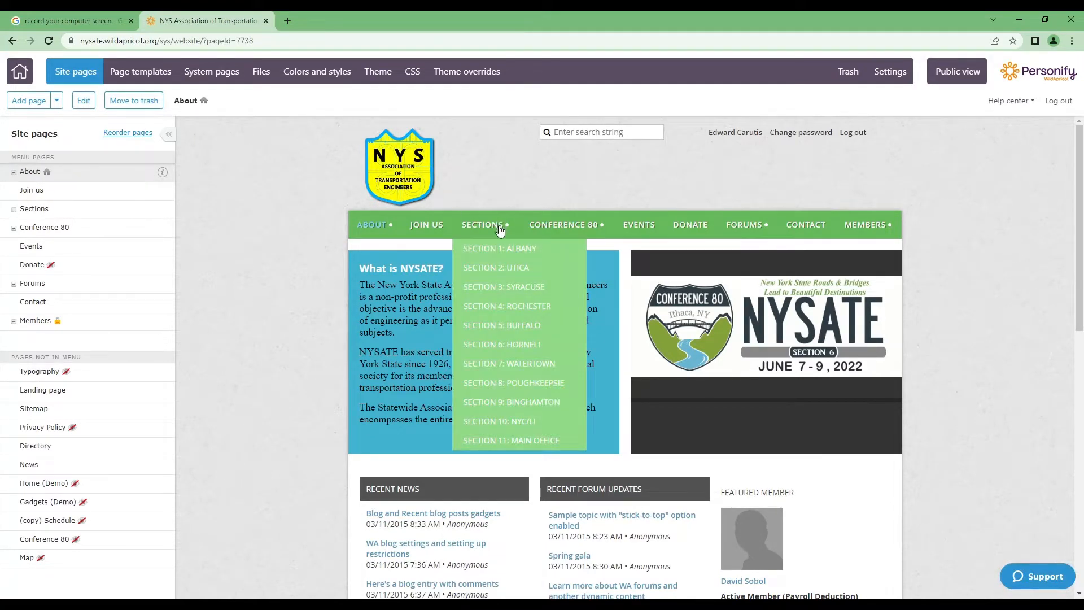
pyautogui.click(532, 346)
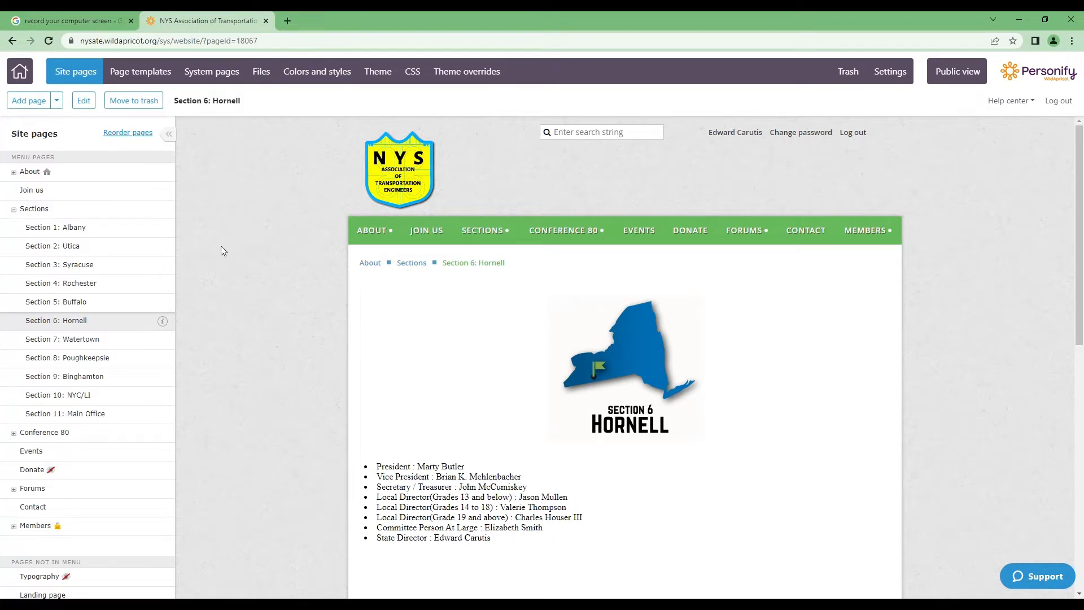
# Step: Put the Section 6: Hornell page into edit mode
pyautogui.click(85, 101)
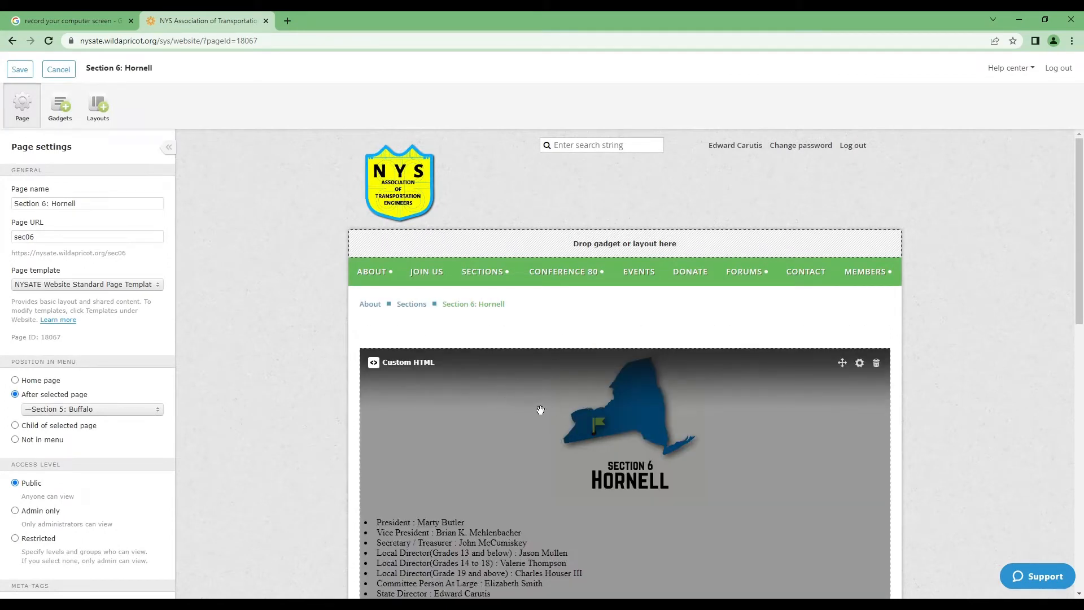
# Step: Inspect the Custom HTML block's iframe code loading Section 6 Homepage.html, then cancel without changes
pyautogui.click(481, 403)
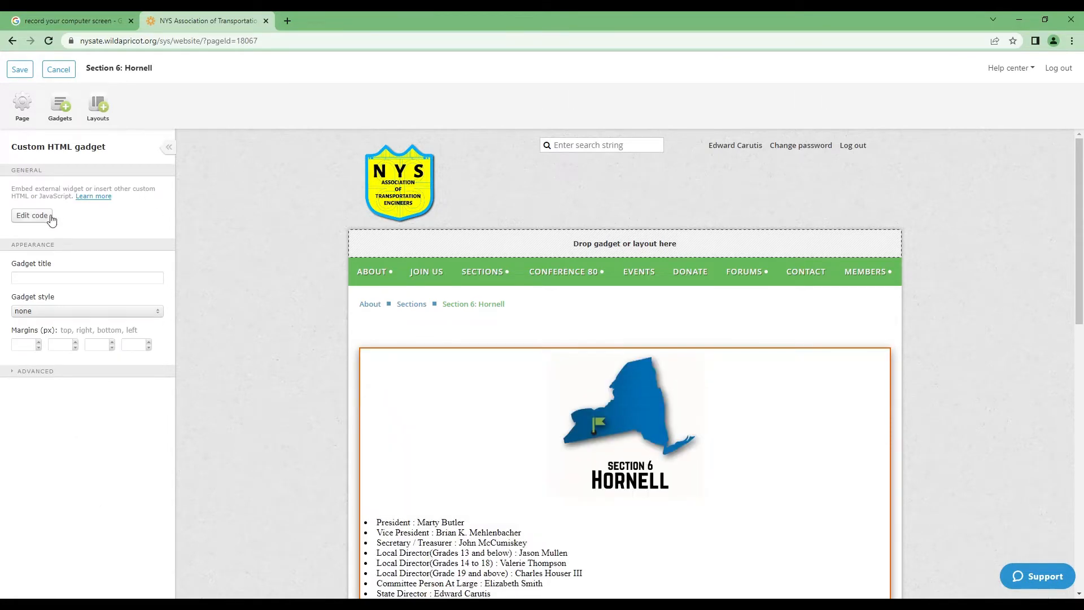
pyautogui.click(42, 218)
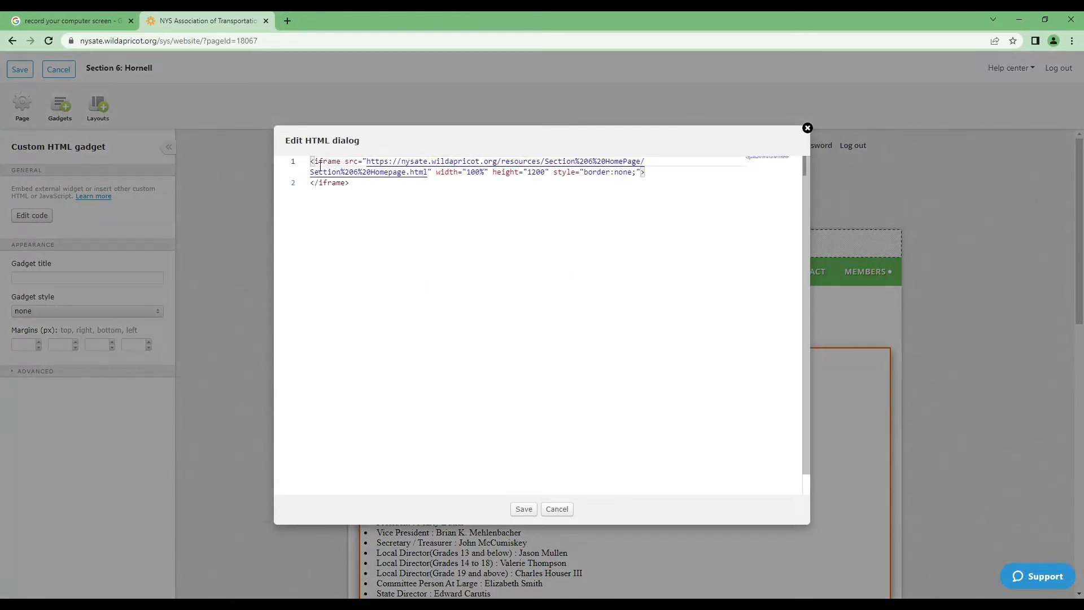
pyautogui.moveTo(316, 165); pyautogui.dragTo(354, 168)
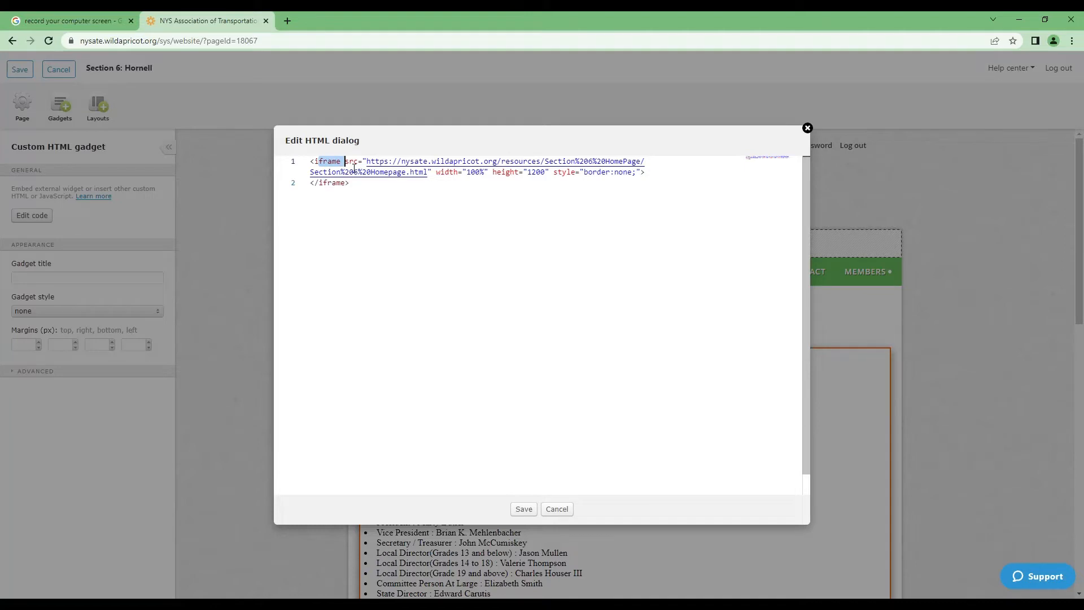
pyautogui.click(404, 193)
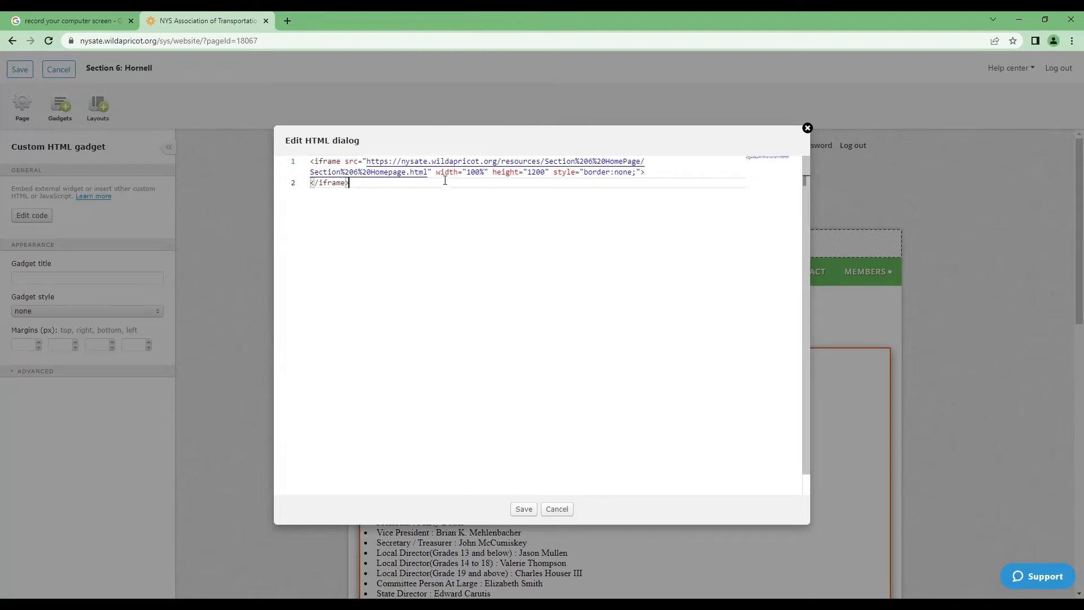
pyautogui.click(556, 510)
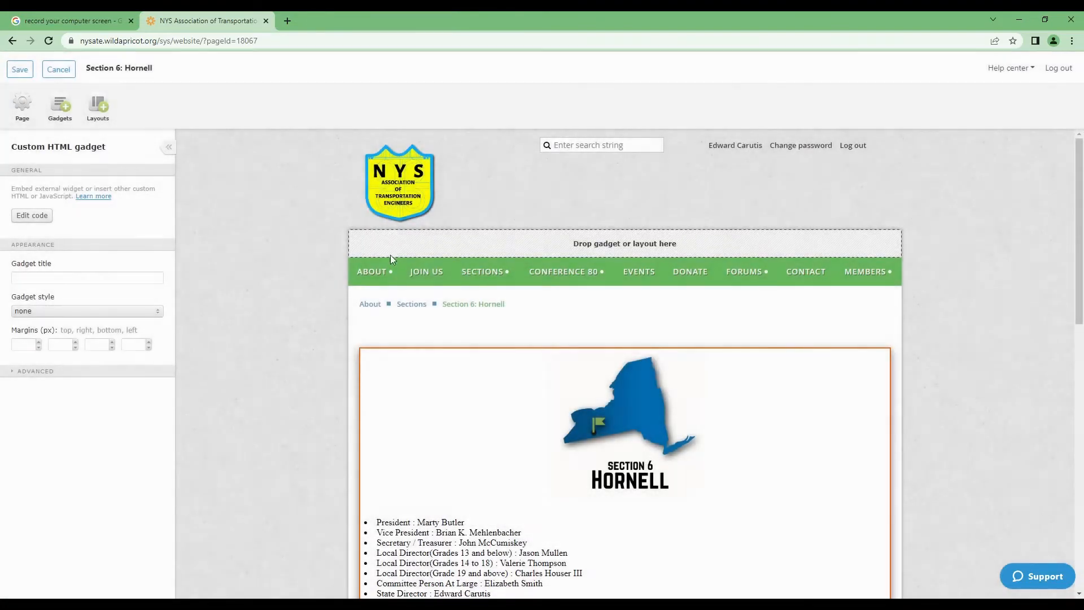
# Step: Discard the page edit and open section map.PNG from the Section 6 HomePage files folder
pyautogui.click(59, 69)
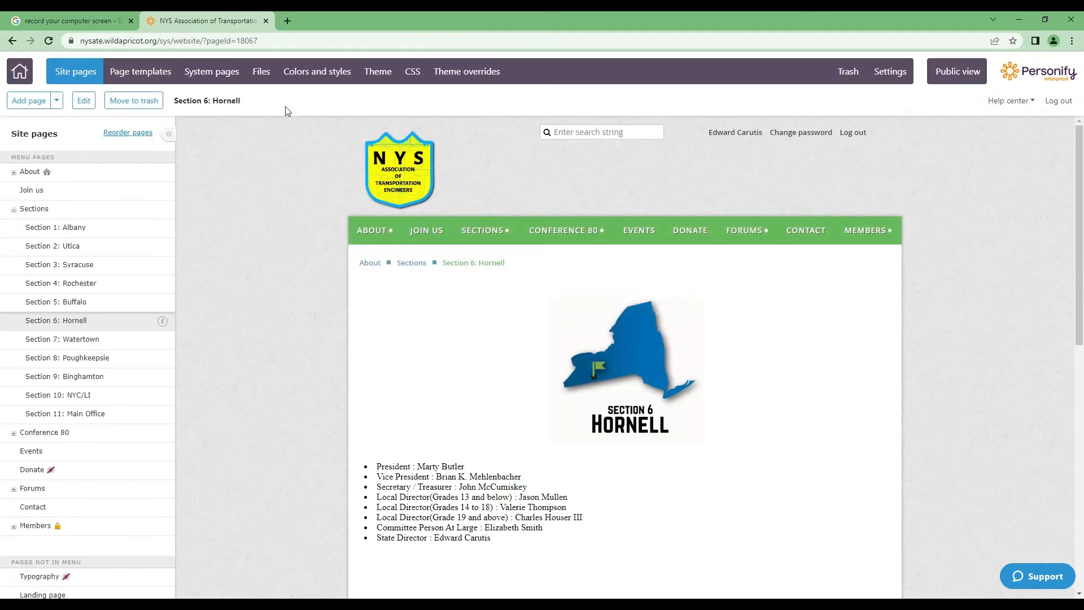
pyautogui.click(261, 71)
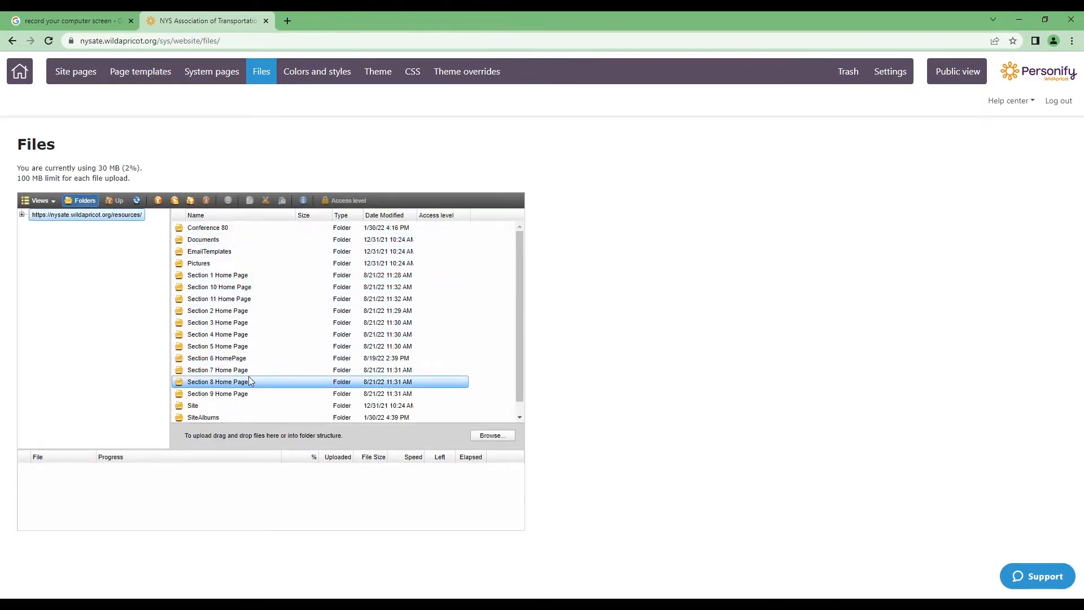
pyautogui.doubleClick(222, 361)
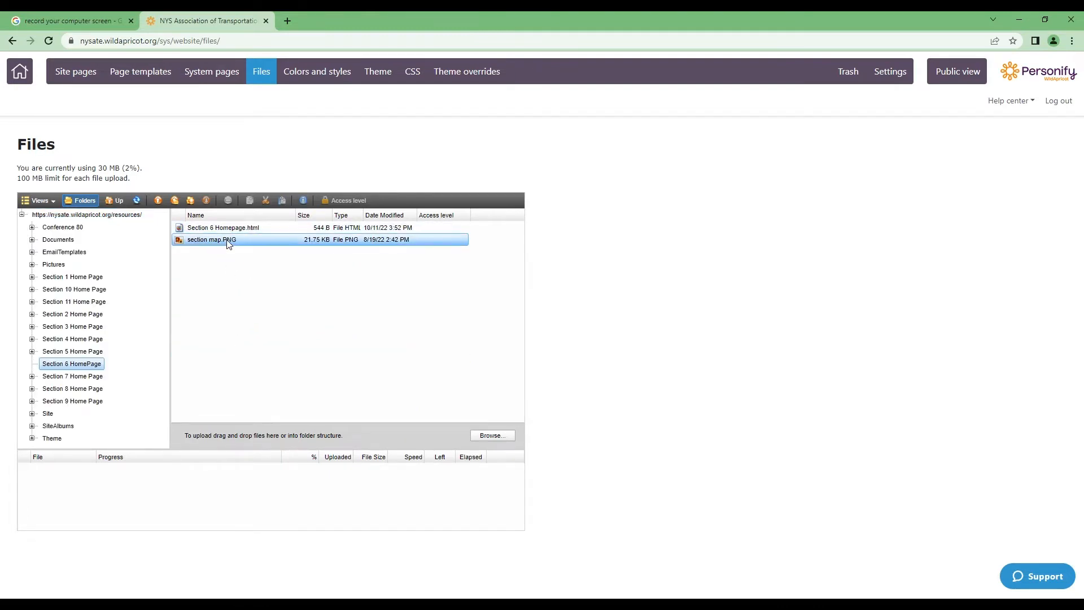
pyautogui.doubleClick(228, 240)
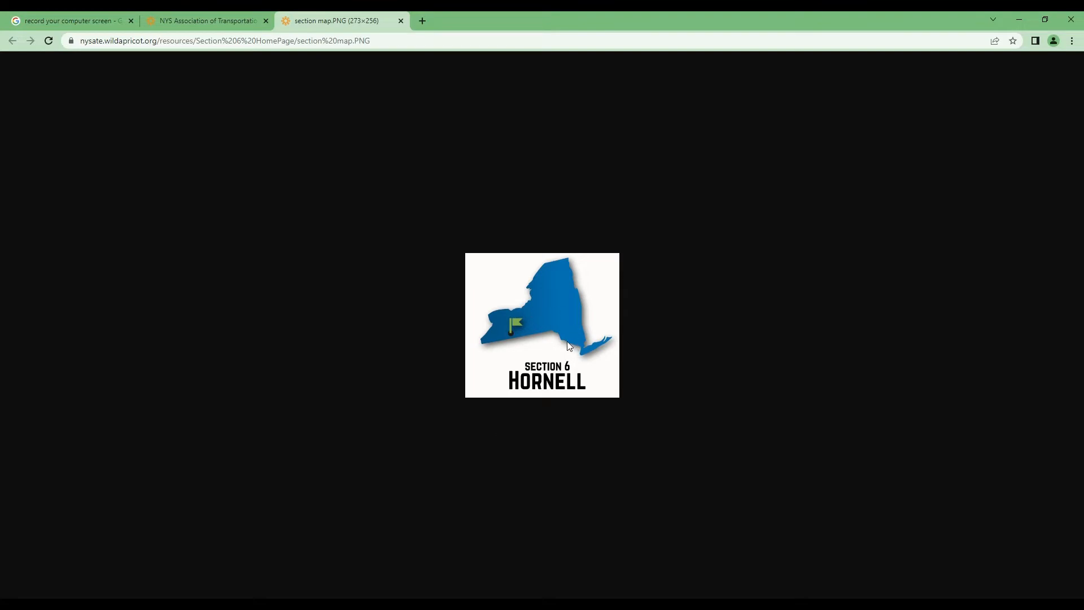
# Step: Open Section 6 Homepage.html in a new tab, view its source, and select the markup
pyautogui.click(400, 21)
pyautogui.click(251, 228)
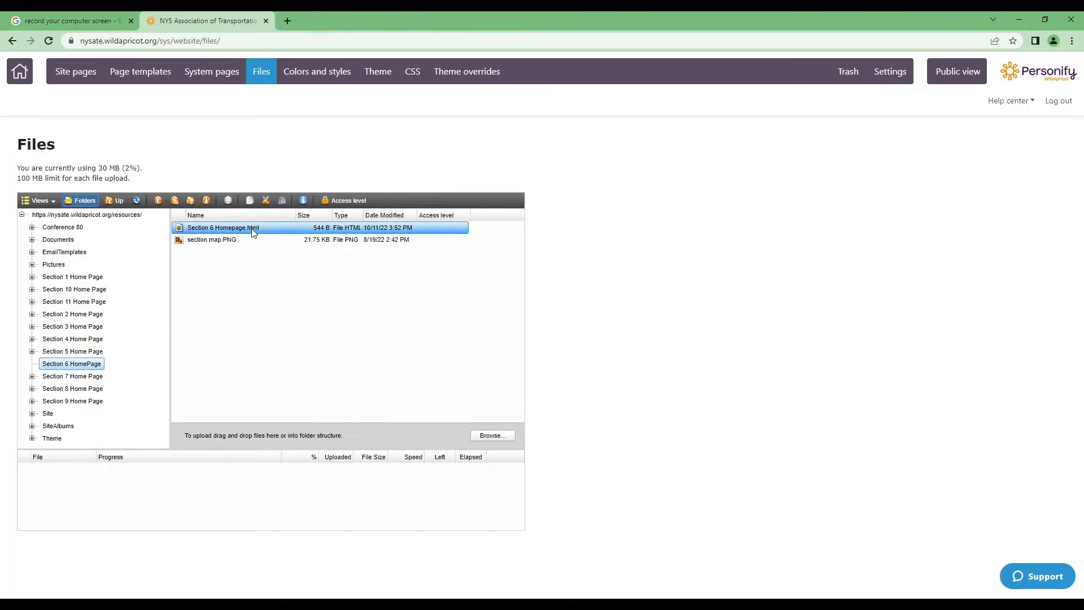
pyautogui.doubleClick(252, 230)
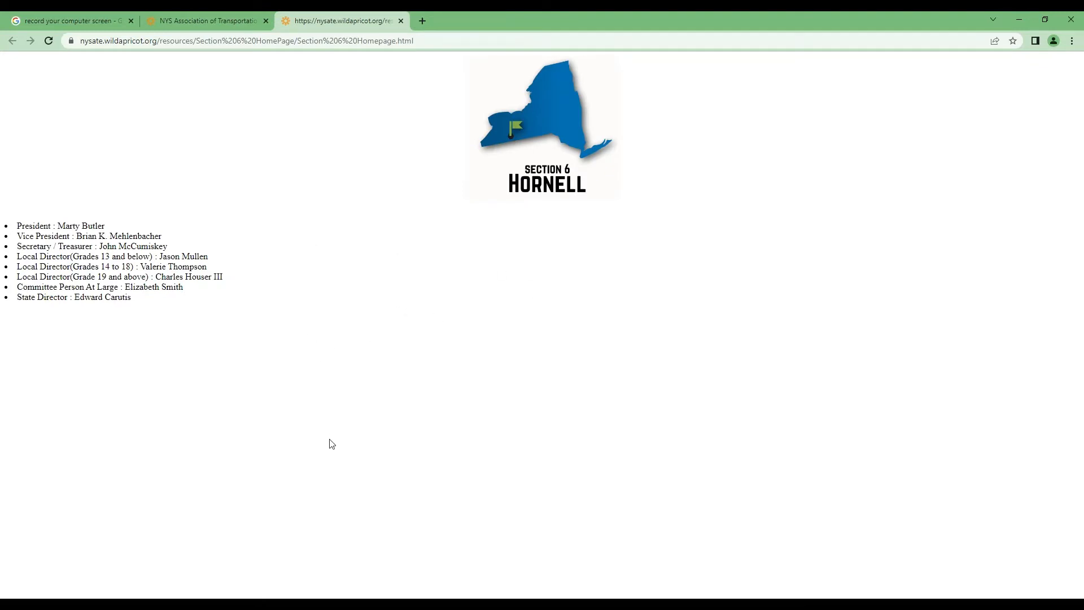
pyautogui.hotkey('ctrl', 'u')
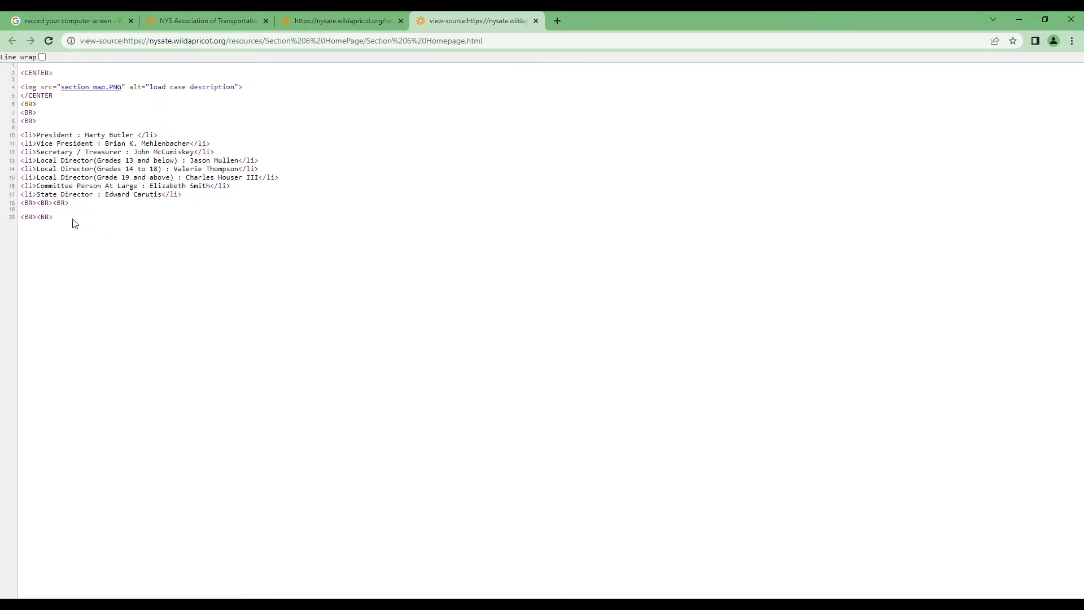
pyautogui.moveTo(73, 223); pyautogui.dragTo(18, 74)
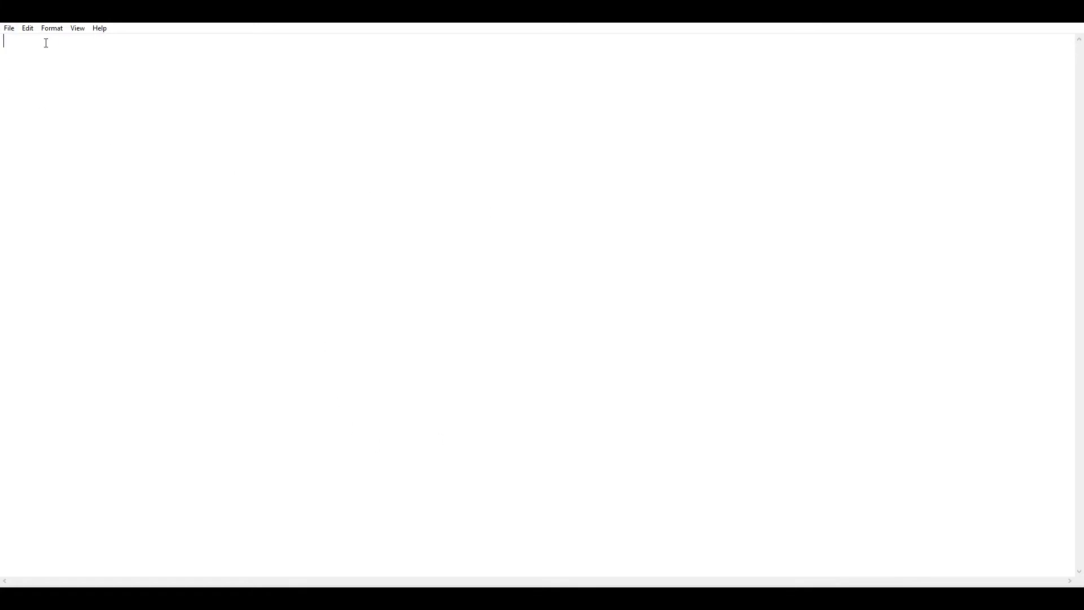
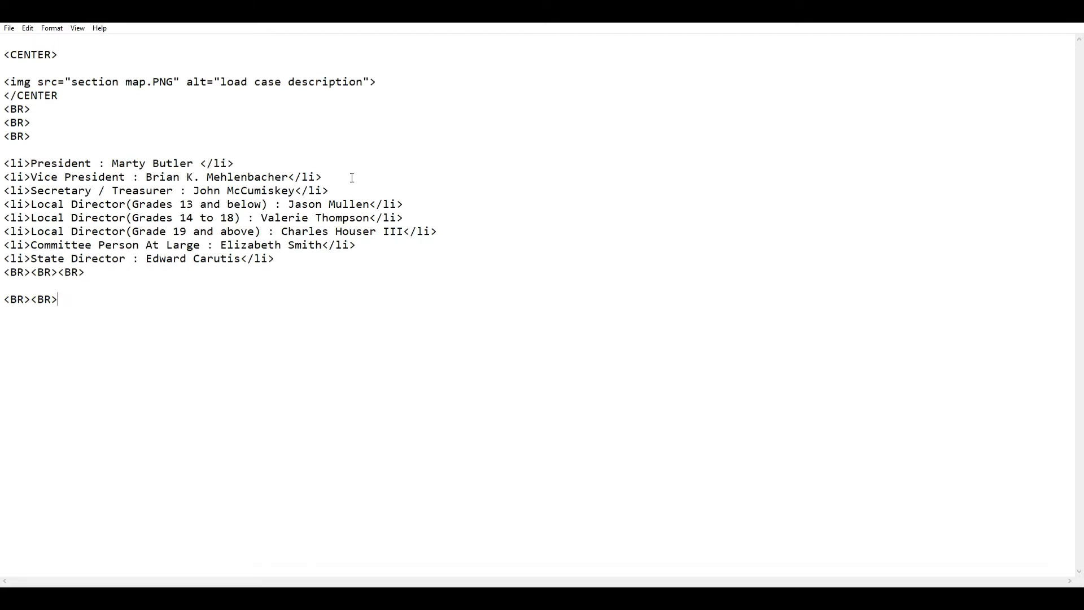
# Step: Paste the source into Notepad and add a run of 's' characters after the State Director's name
pyautogui.click(242, 258)
pyautogui.write('sssssssssssssssssssssssss')
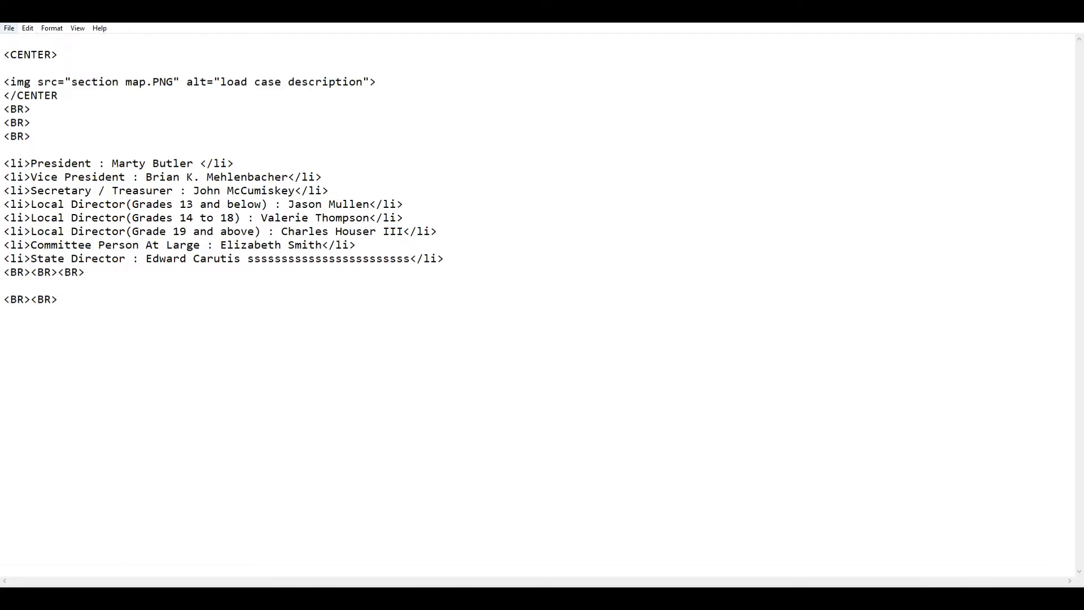
pyautogui.click(9, 29)
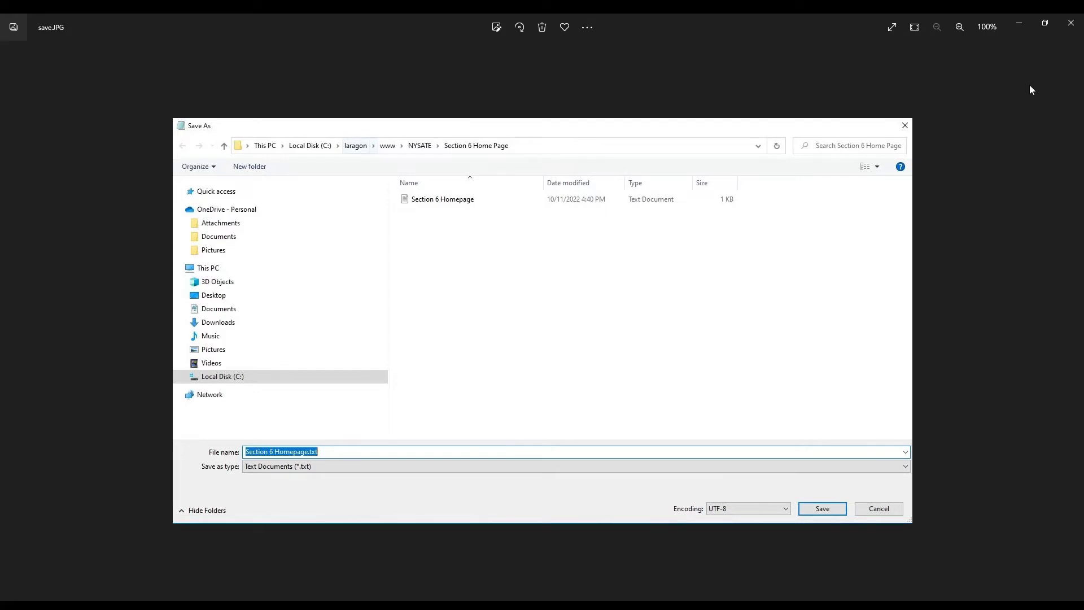
# Step: Edit the file name Section 6 Homepage.txt so it ends in .html
pyautogui.press('Right')
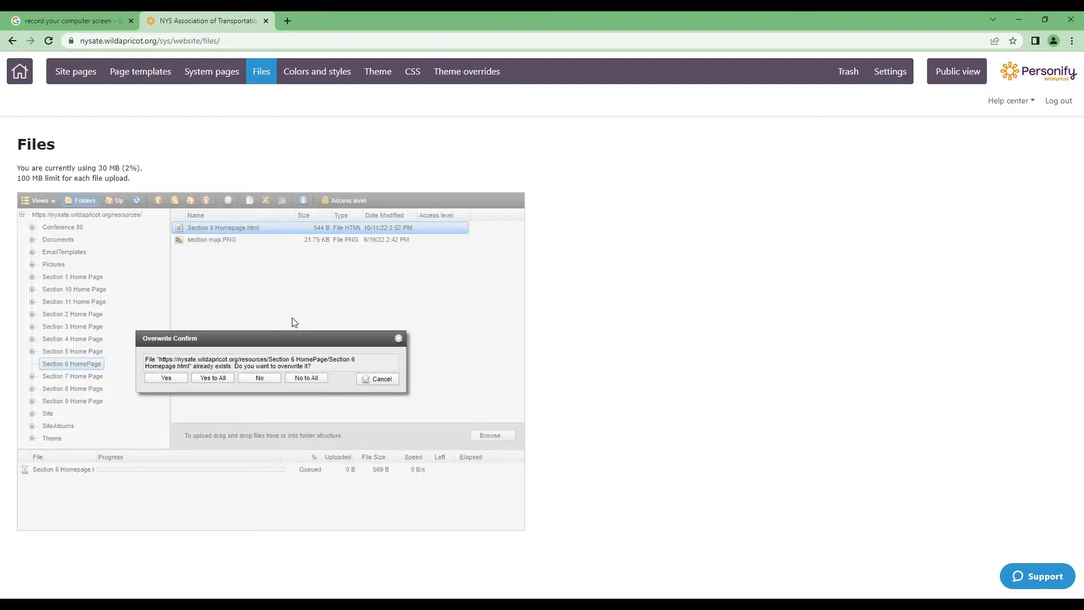
# Step: Confirm overwriting Section 6 Homepage.html in the files manager and return to Site pages
pyautogui.click(223, 384)
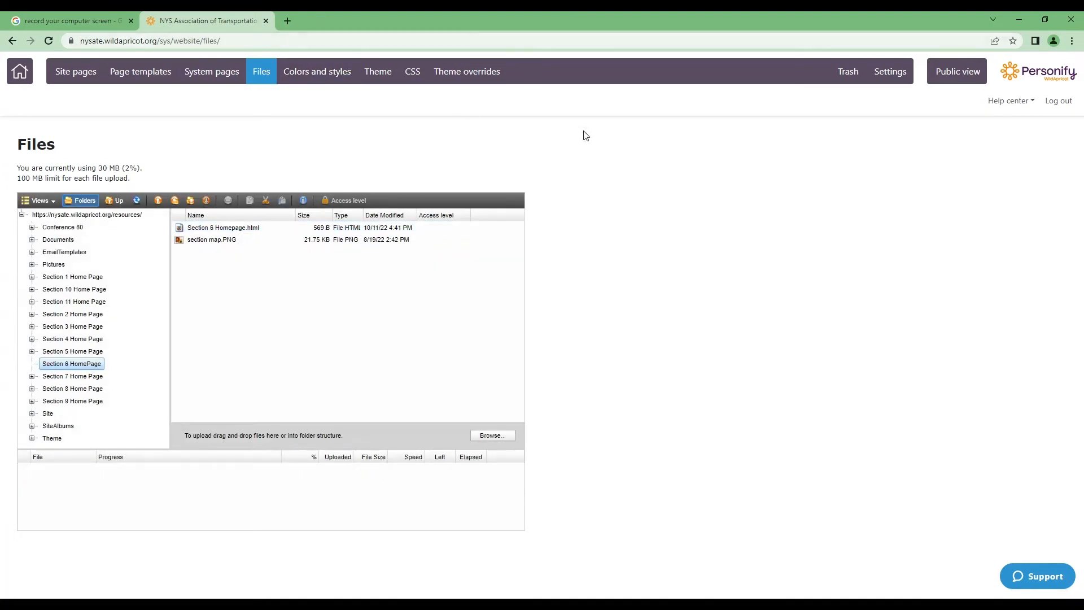
pyautogui.click(102, 78)
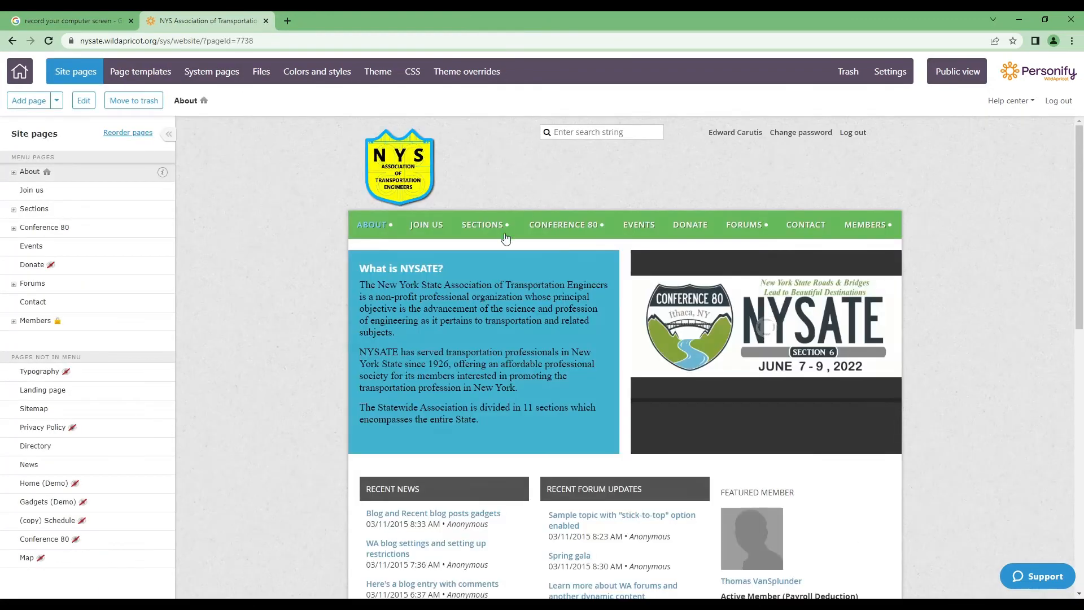
# Step: Open the Hornell page, verify the 's' run on the State Director line, and start editing
pyautogui.moveTo(505, 237)
pyautogui.click(487, 341)
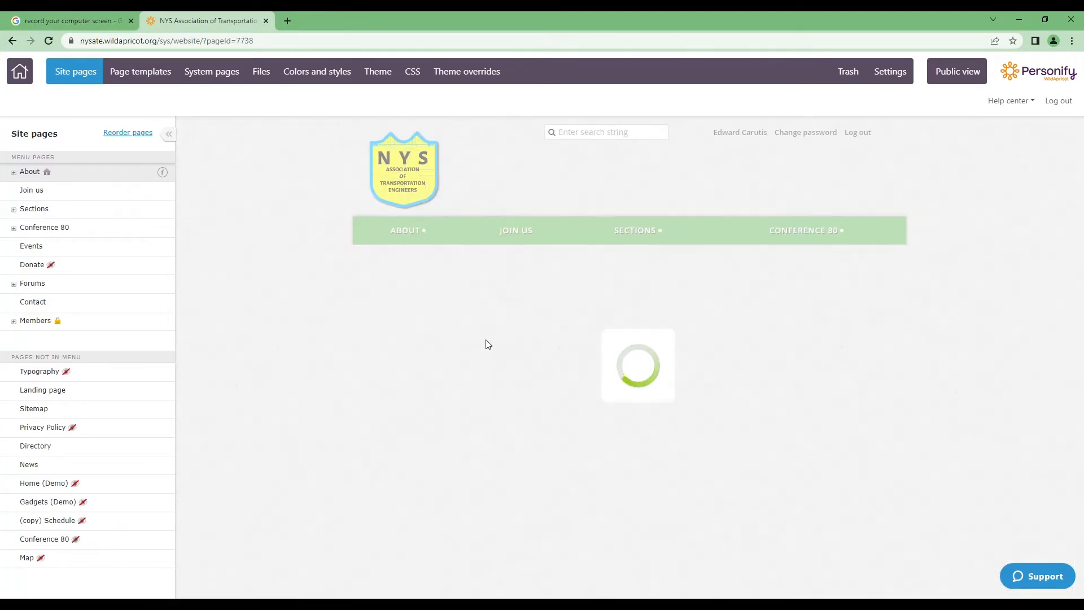
pyautogui.scroll(-4, 558, 321)
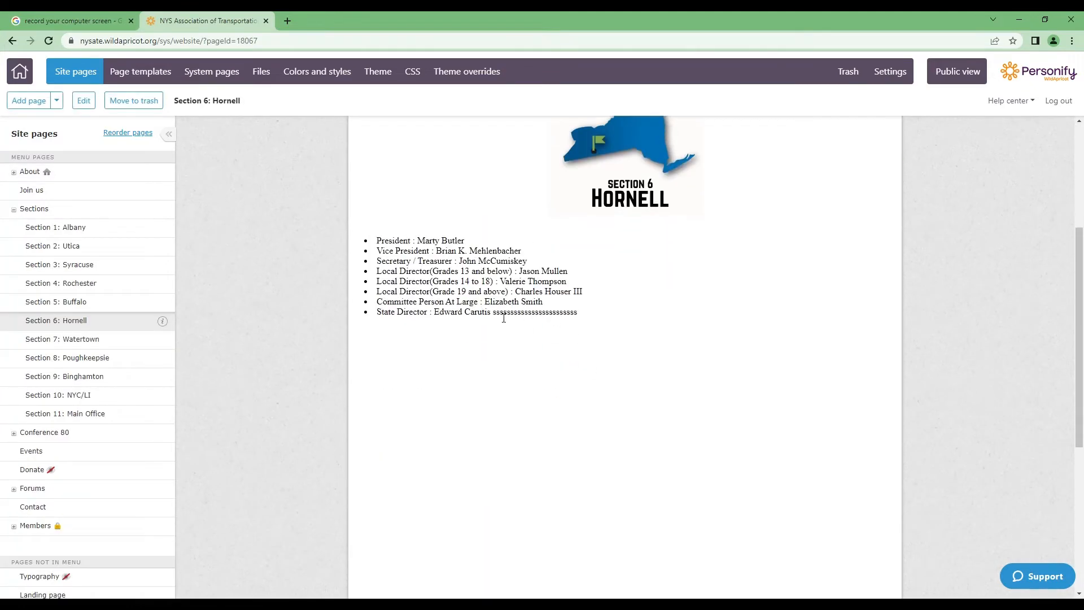
pyautogui.moveTo(494, 313); pyautogui.dragTo(591, 321)
pyautogui.scroll(4, 576, 292)
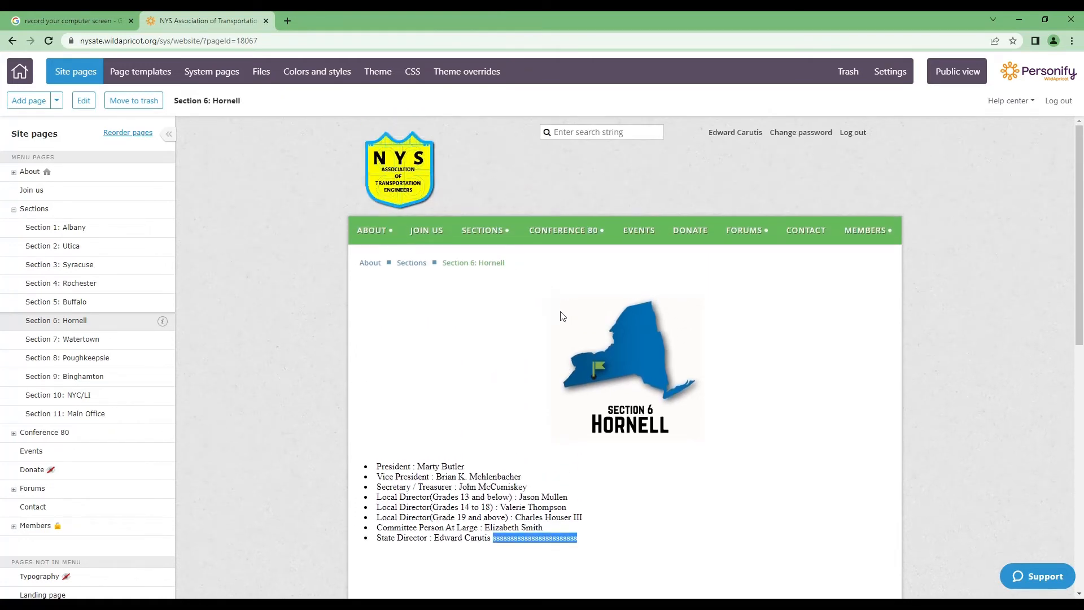
pyautogui.scroll(-2, 552, 315)
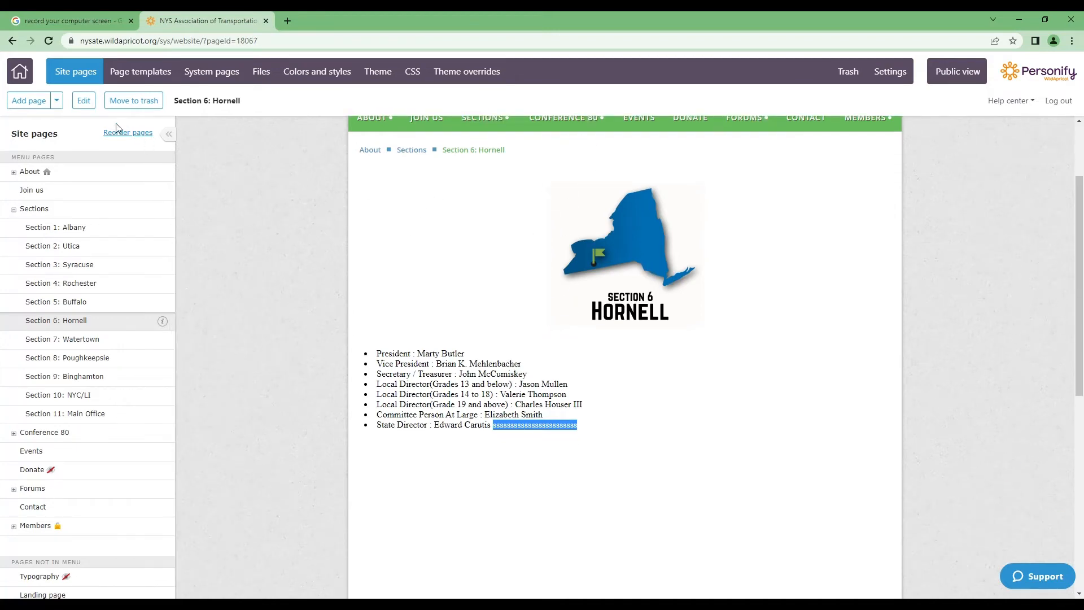
pyautogui.click(85, 101)
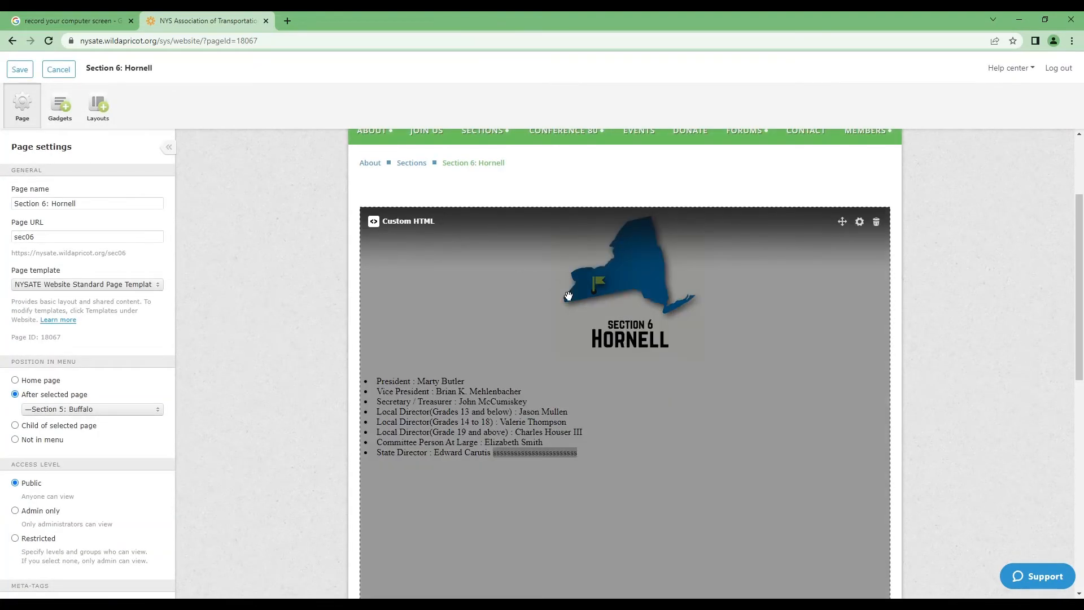
# Step: Replace the Custom HTML iframe code with the pasted map image and officer list markup, then save
pyautogui.click(429, 286)
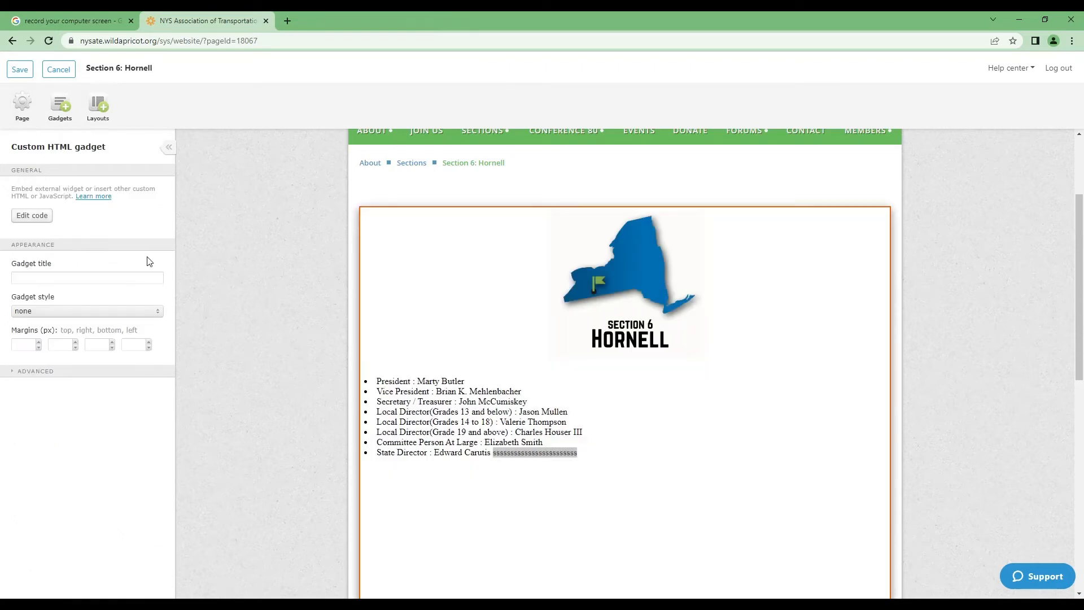
pyautogui.click(25, 216)
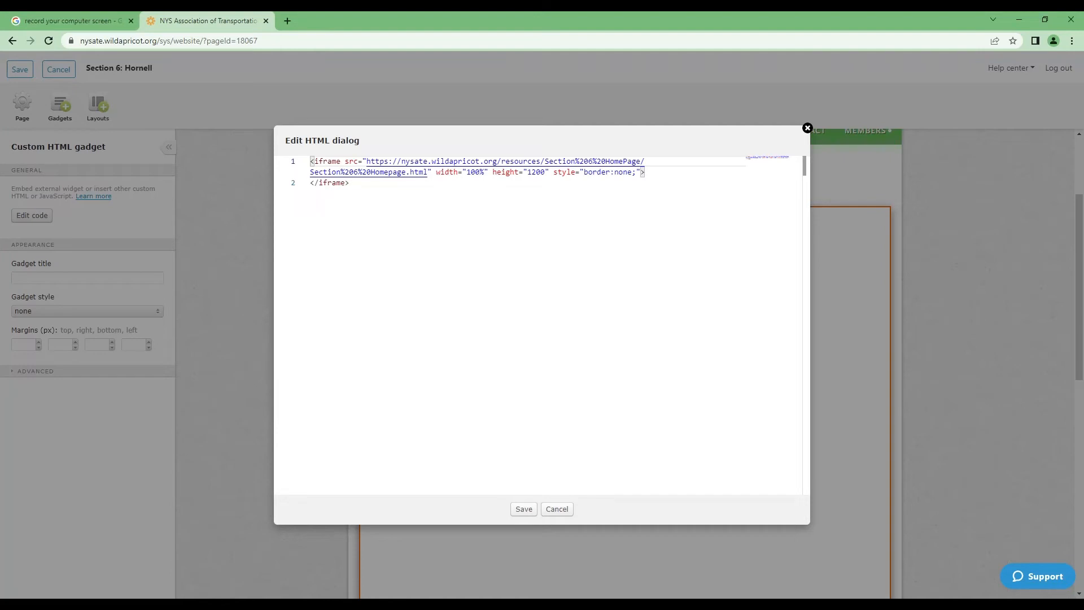
pyautogui.moveTo(350, 183); pyautogui.dragTo(309, 158)
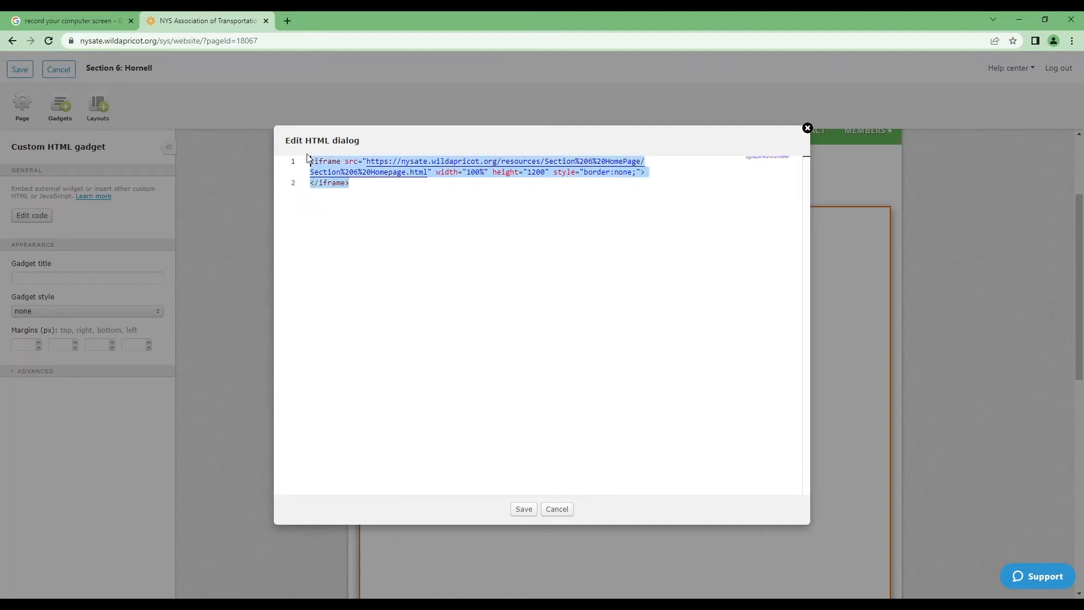
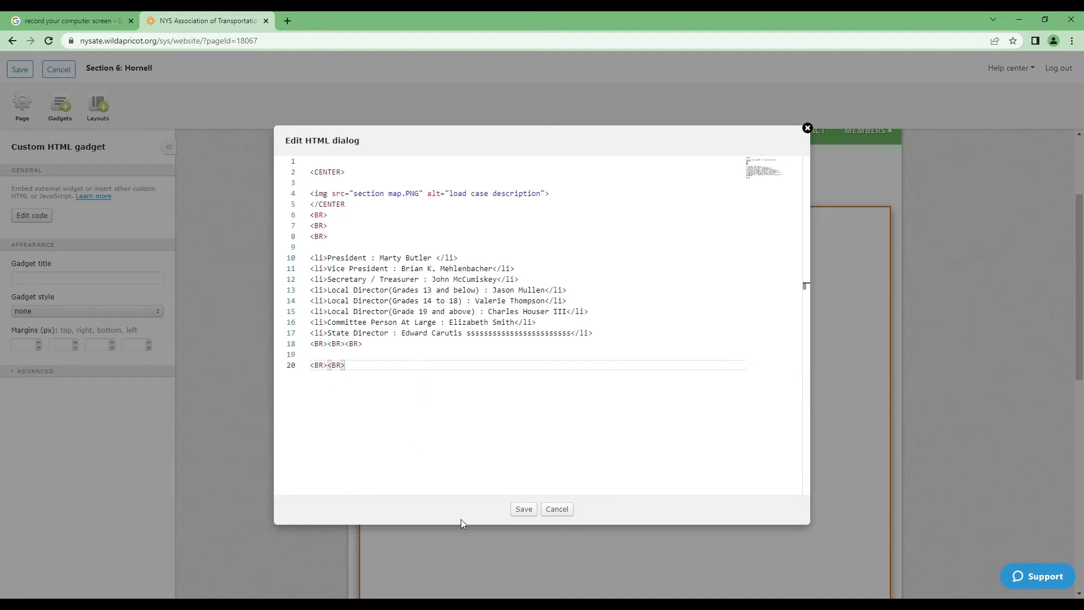
pyautogui.click(520, 509)
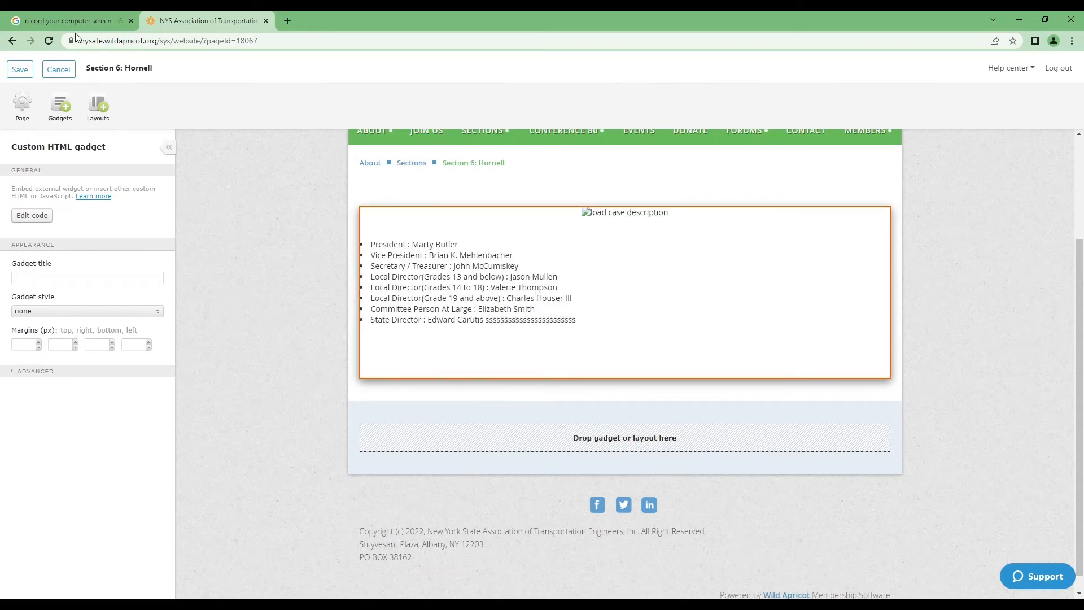
pyautogui.click(19, 69)
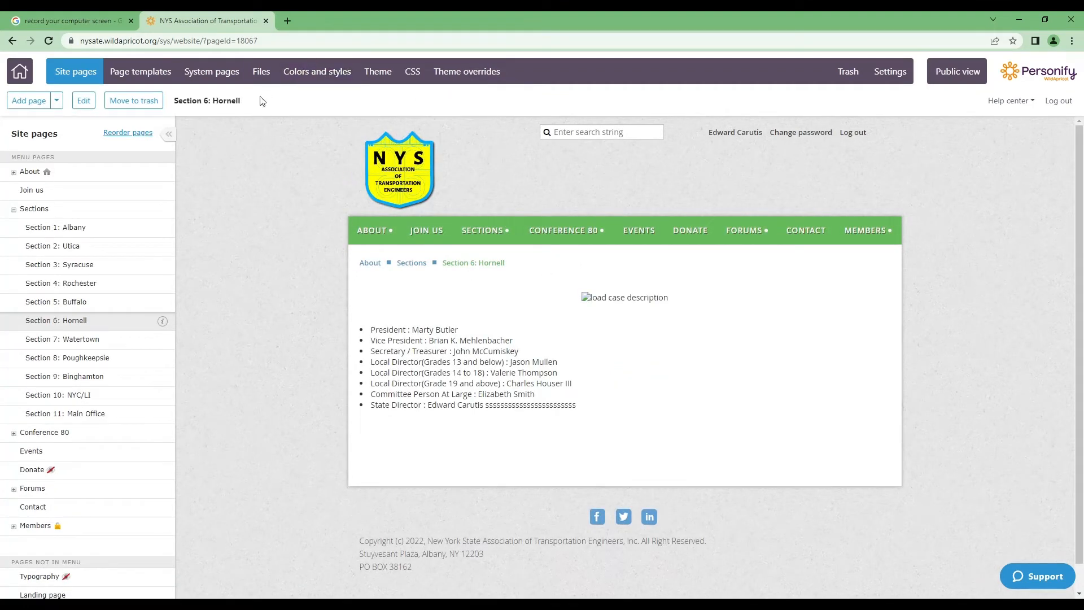
# Step: Open section map.PNG from the Section 6 HomePage folder in its own tab
pyautogui.click(267, 78)
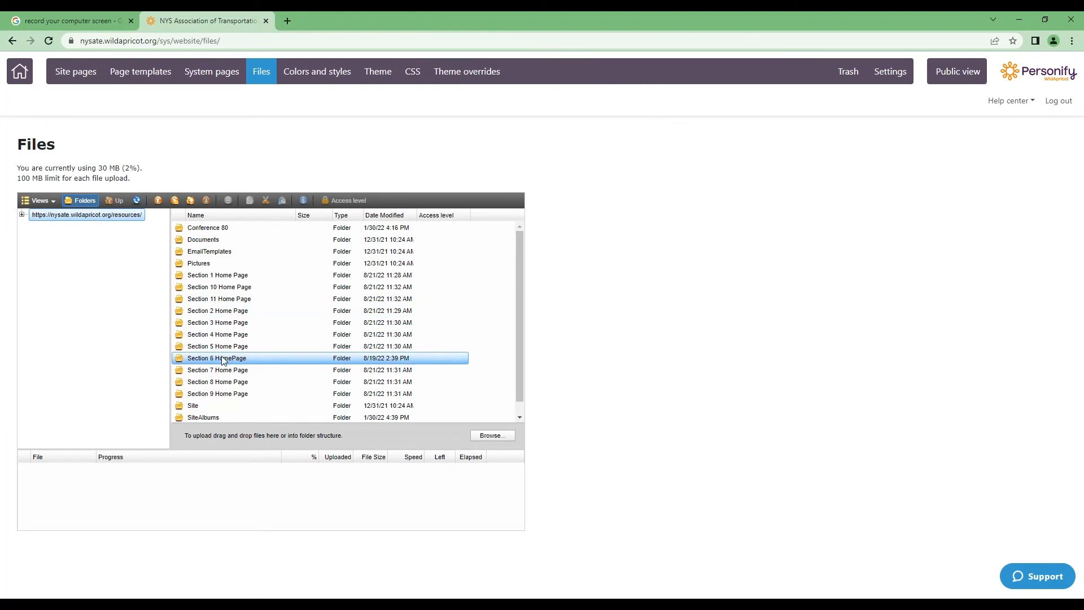
pyautogui.doubleClick(225, 359)
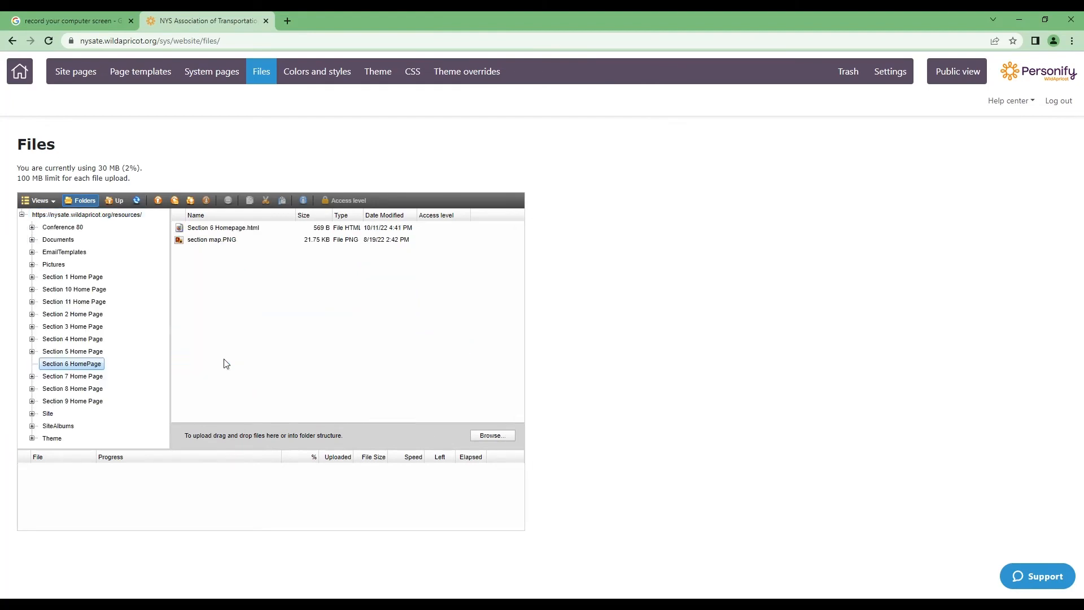
pyautogui.click(218, 229)
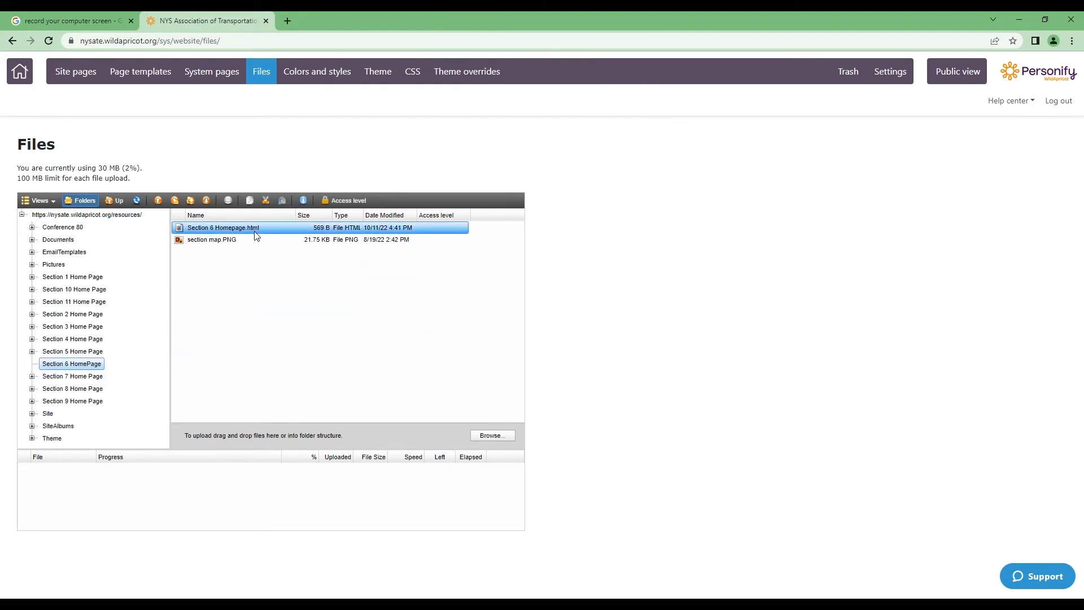
pyautogui.click(225, 243)
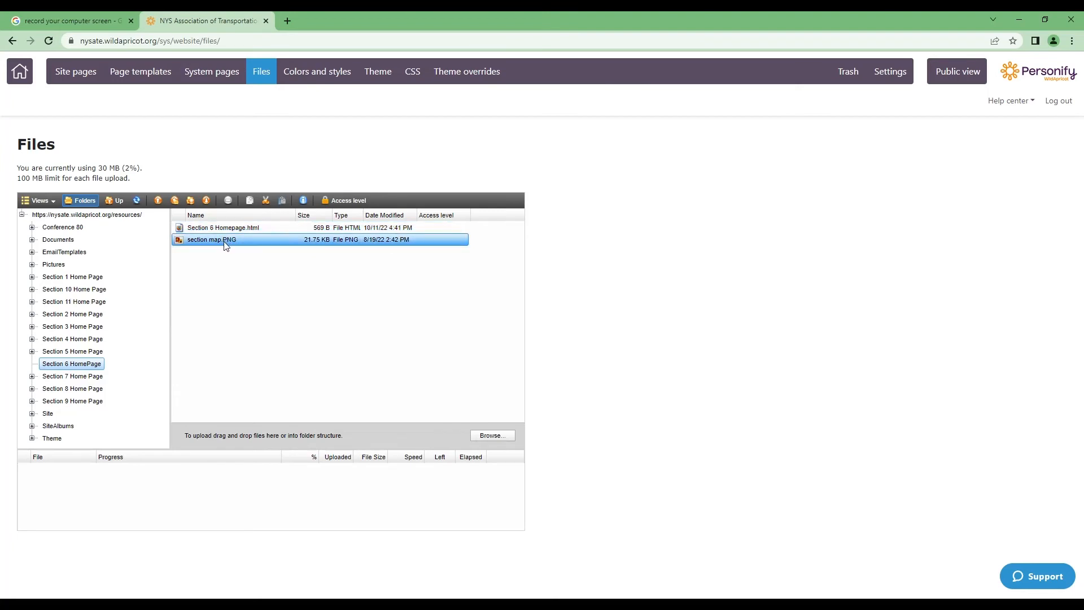
pyautogui.doubleClick(226, 243)
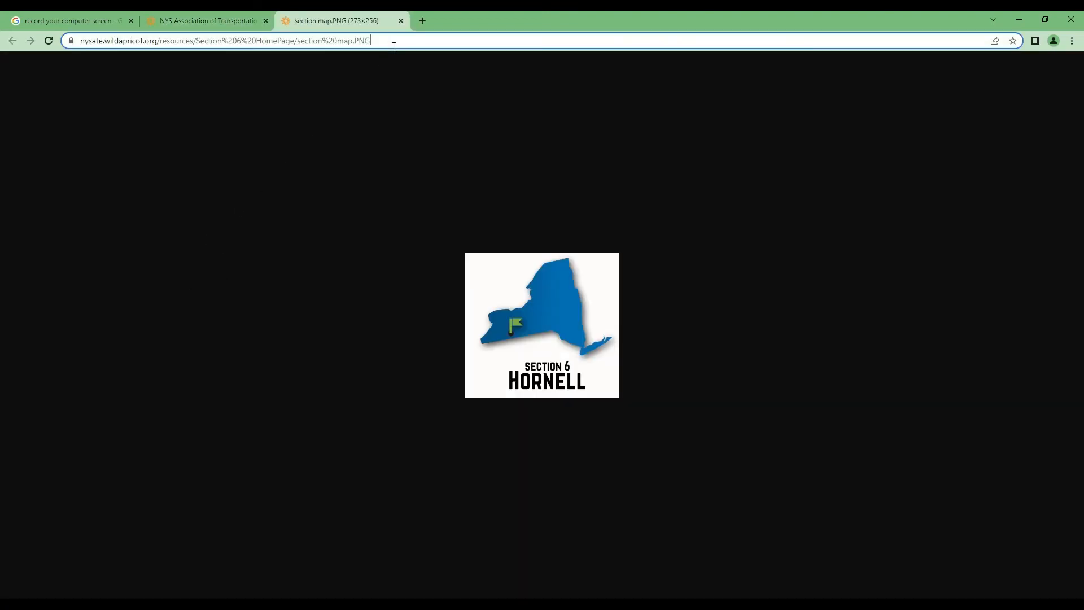
# Step: Select the map image's full web address and return to the Wild Apricot files tab
pyautogui.click(399, 41)
pyautogui.click(405, 44)
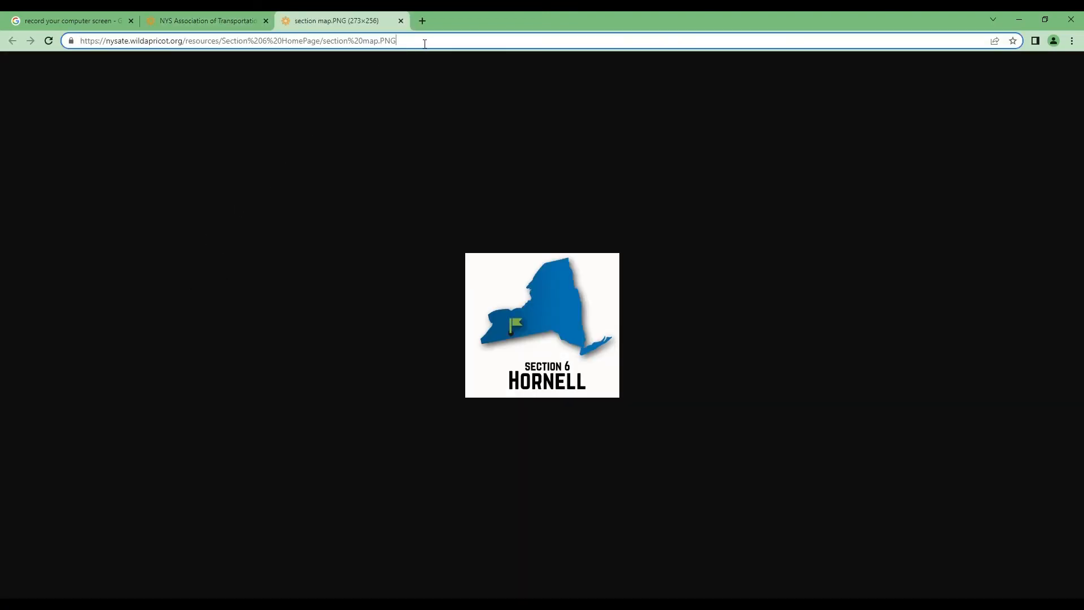
pyautogui.moveTo(425, 44); pyautogui.dragTo(70, 45)
pyautogui.hotkey('ctrl', 'c')
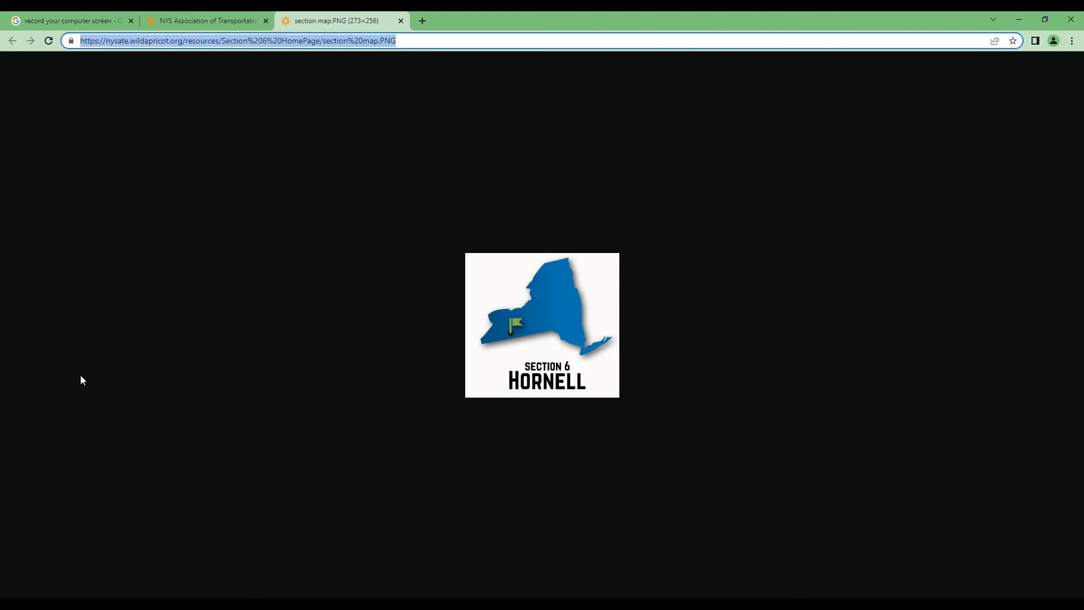
pyautogui.click(203, 21)
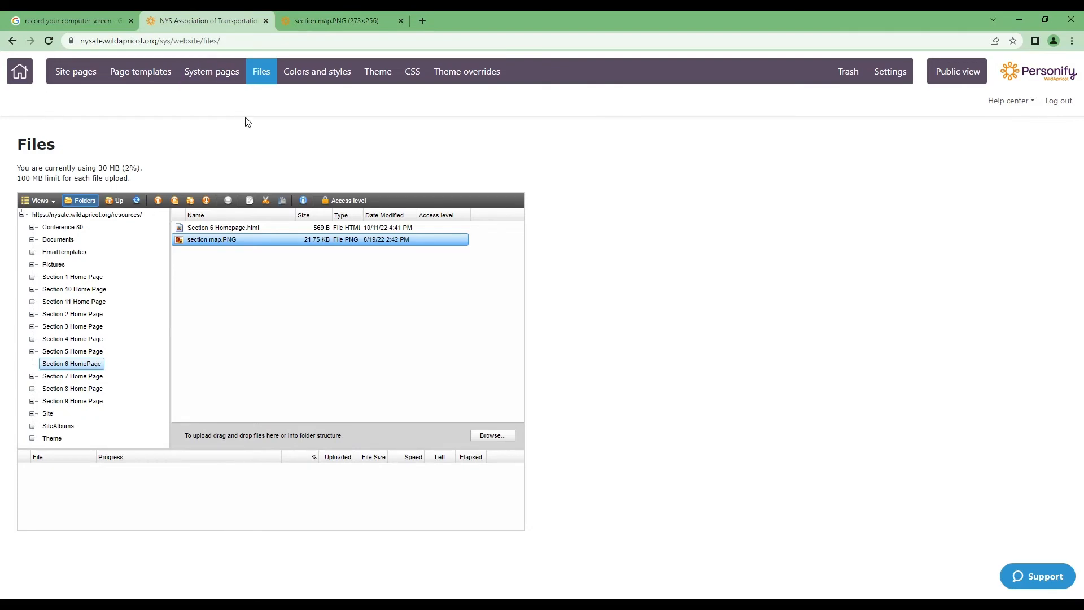
# Step: Open the Section 6: Hornell page for editing from the site's page list
pyautogui.click(85, 72)
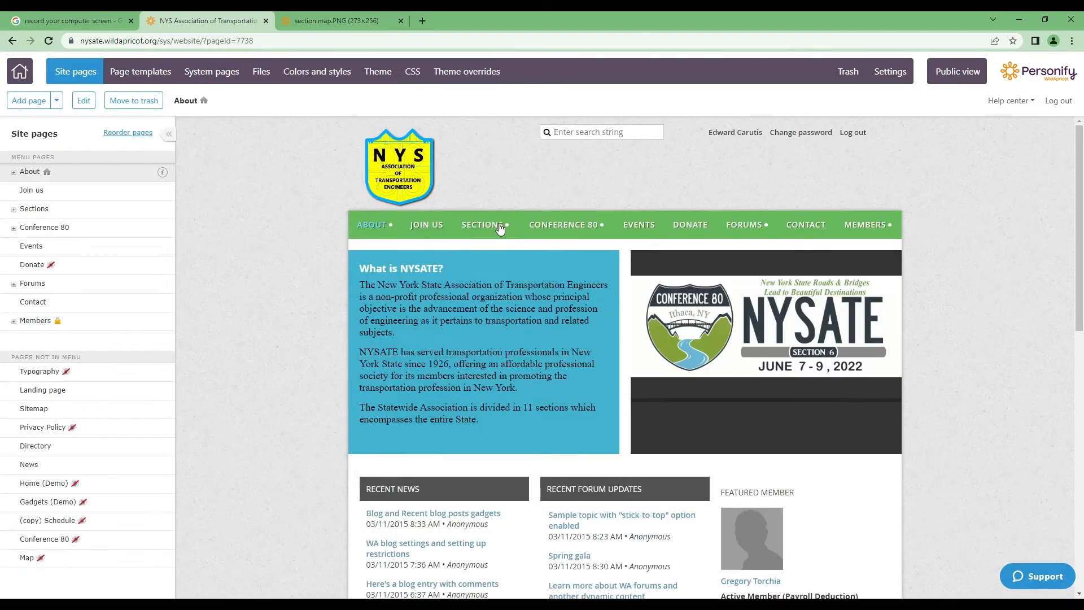
pyautogui.moveTo(503, 226)
pyautogui.click(507, 344)
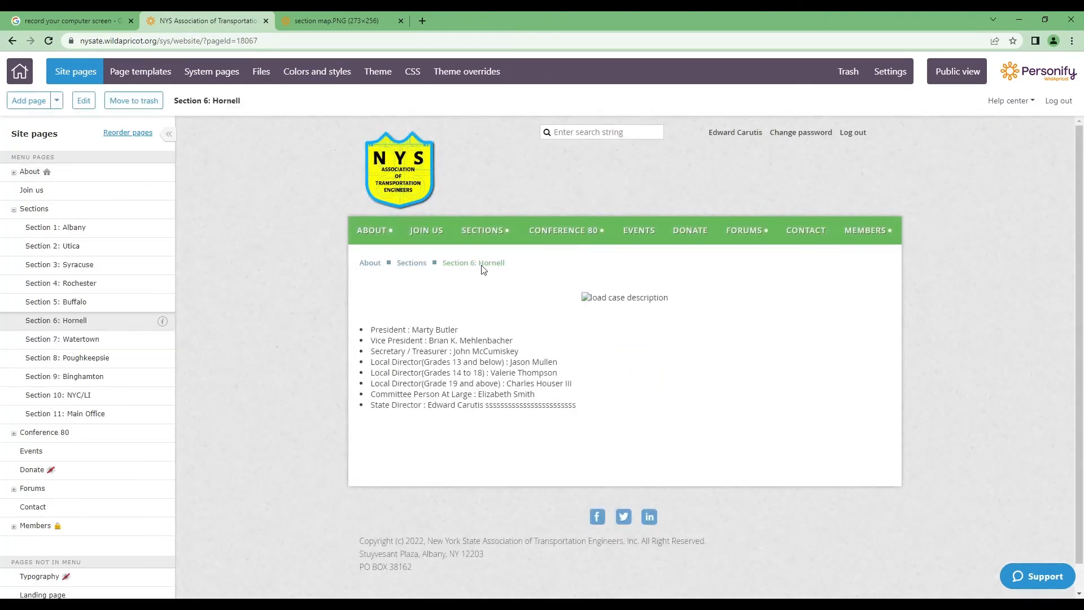
pyautogui.click(84, 100)
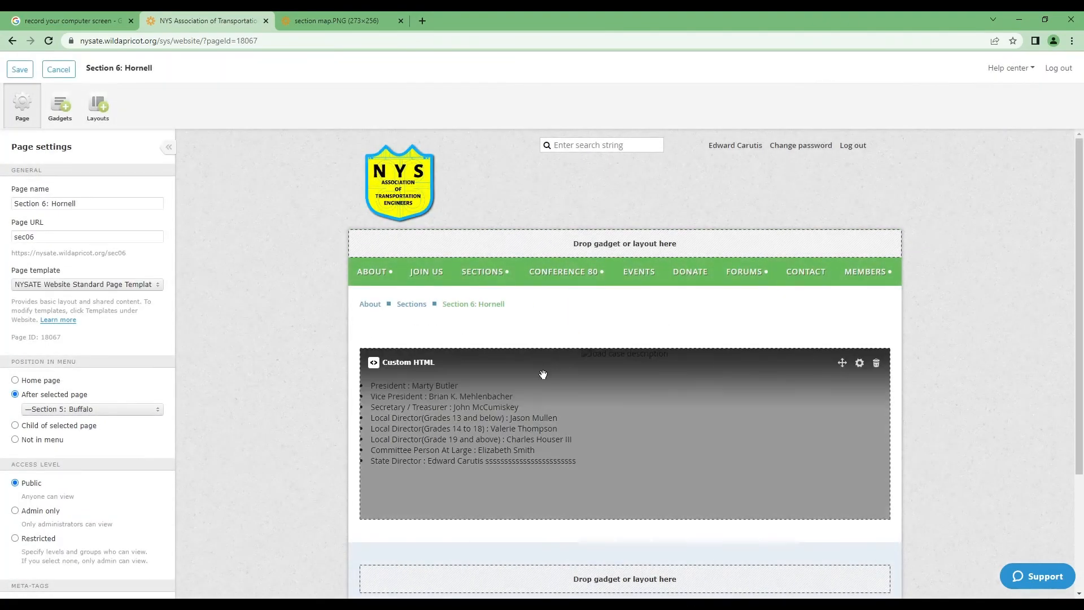
# Step: Replace the section map.PNG file name in the officer block's img src with the full address
pyautogui.click(545, 383)
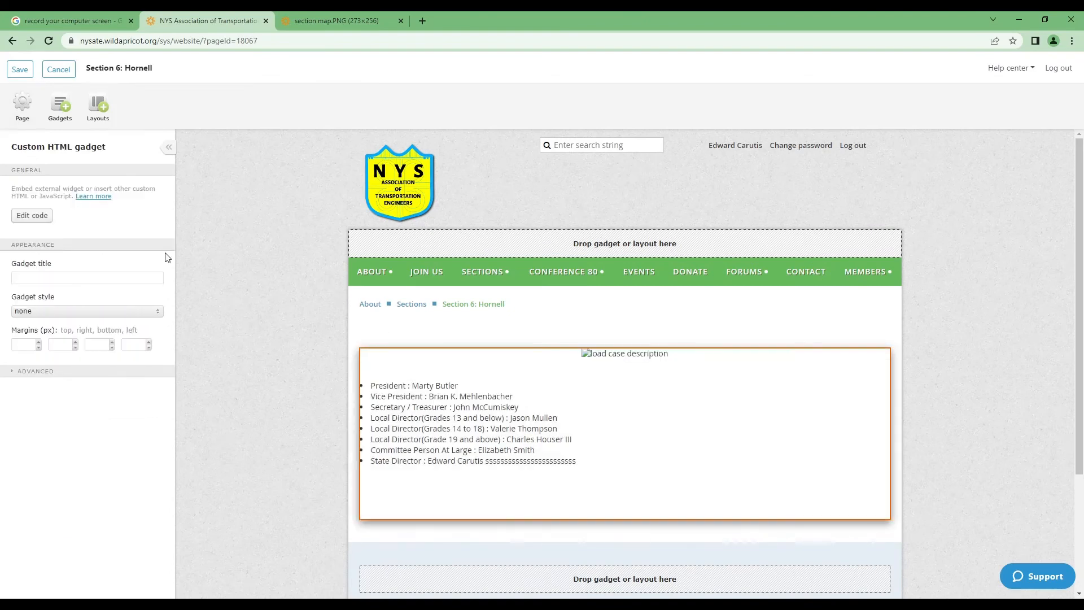
pyautogui.click(32, 215)
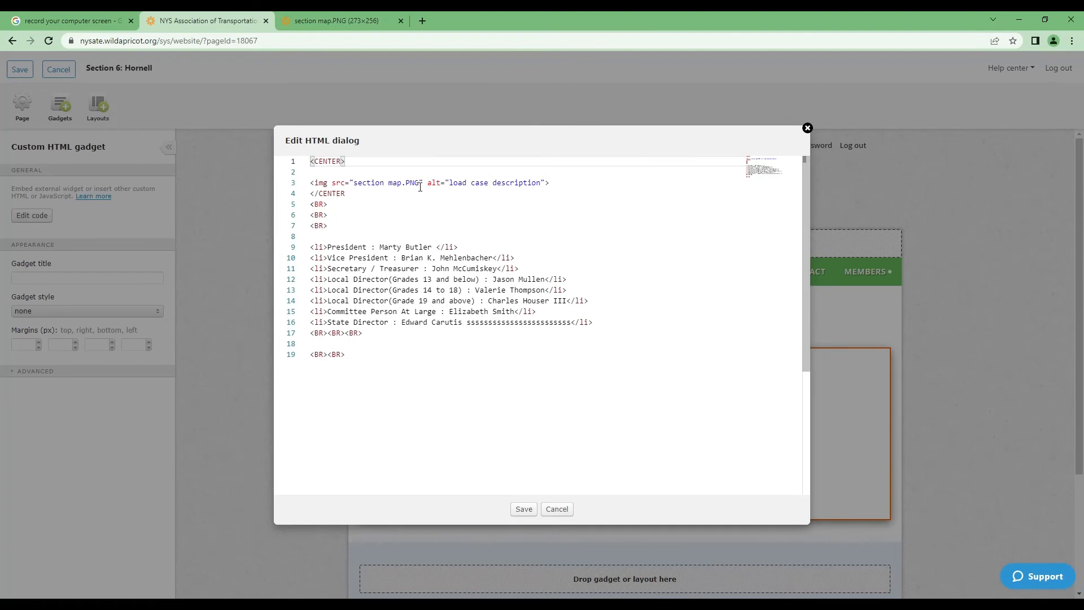
pyautogui.moveTo(421, 187); pyautogui.dragTo(358, 190)
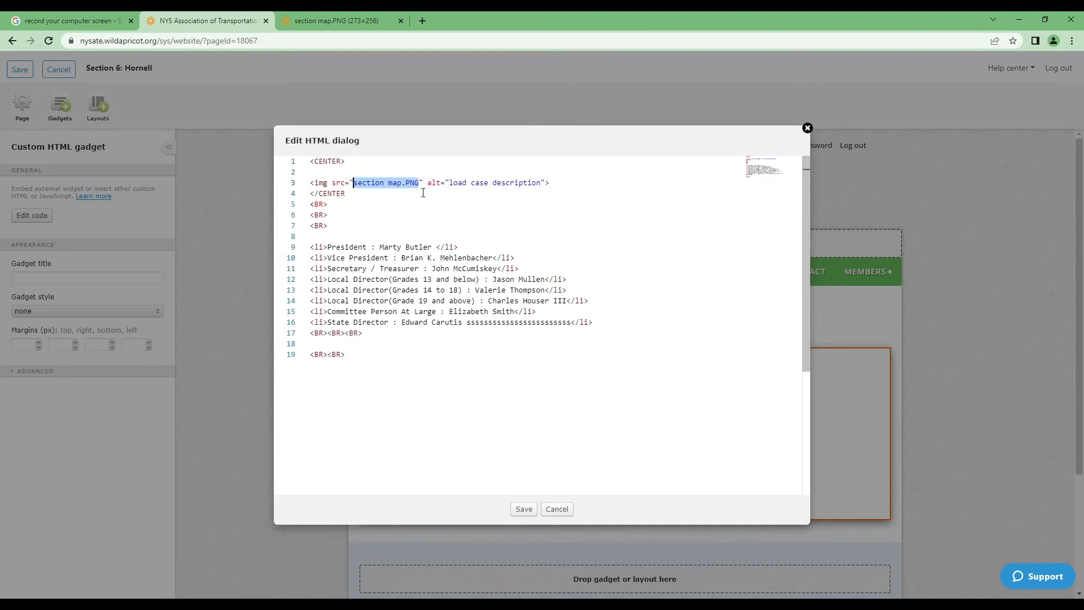
pyautogui.hotkey('ctrl', 'v')
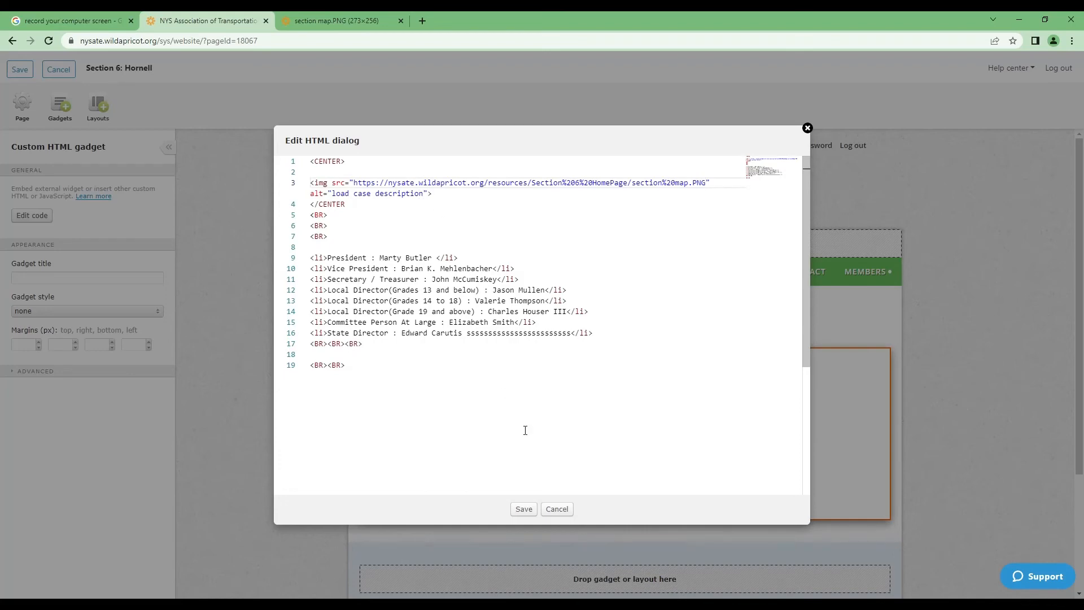
pyautogui.click(524, 509)
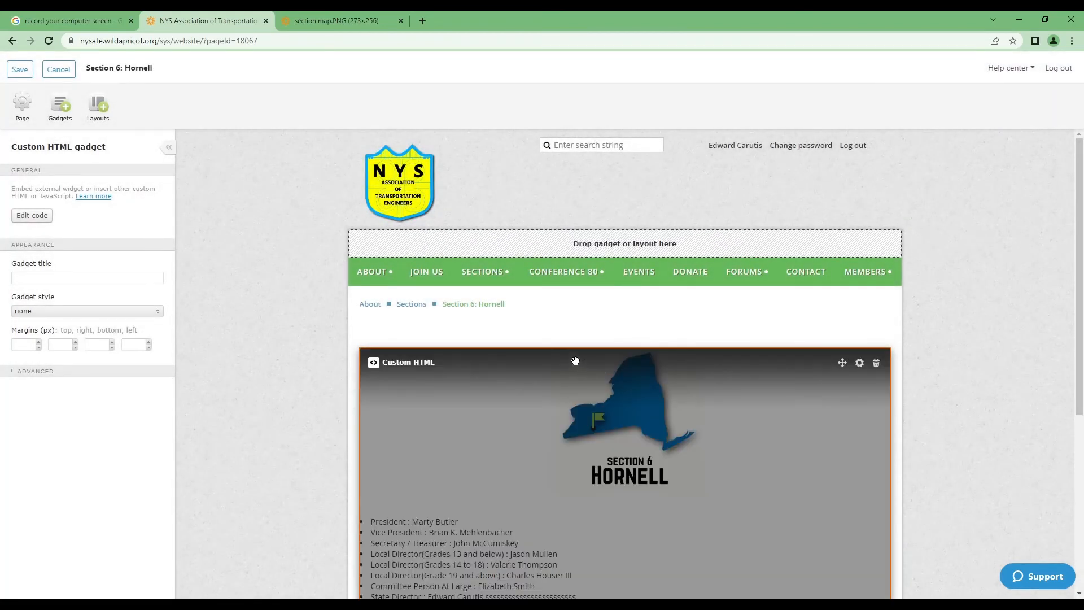
pyautogui.scroll(-3, 615, 395)
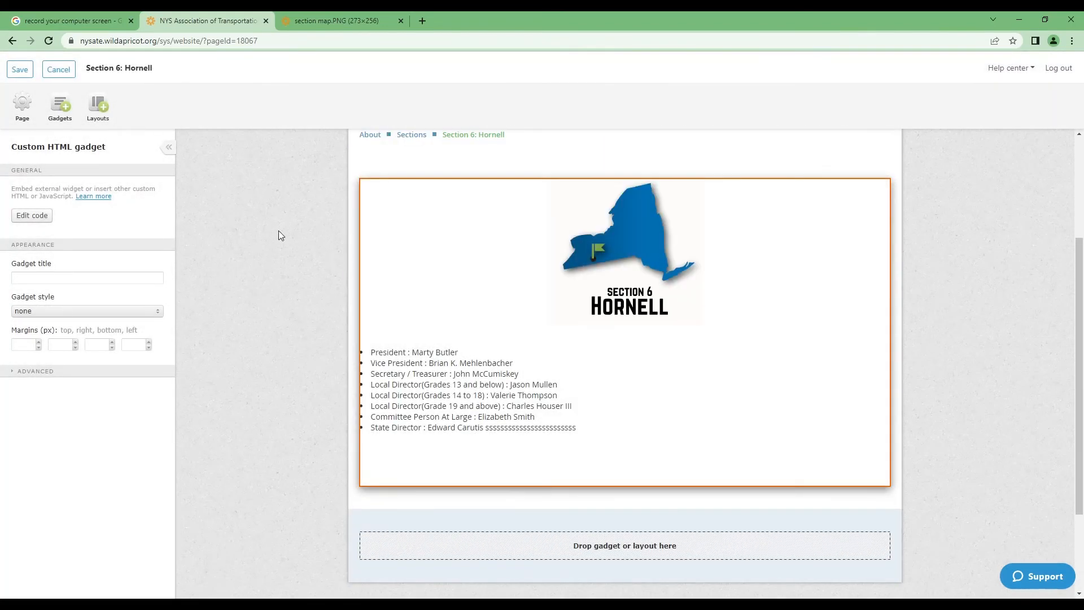
# Step: Save the Hornell page with the map, then reopen the custom HTML block's source
pyautogui.click(20, 71)
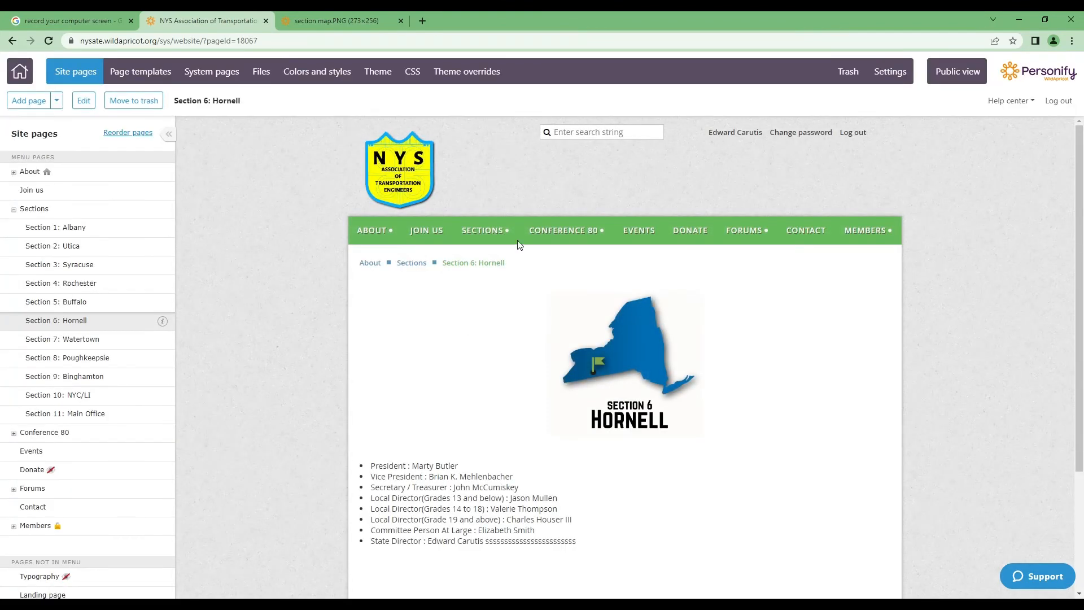
pyautogui.scroll(-2, 484, 373)
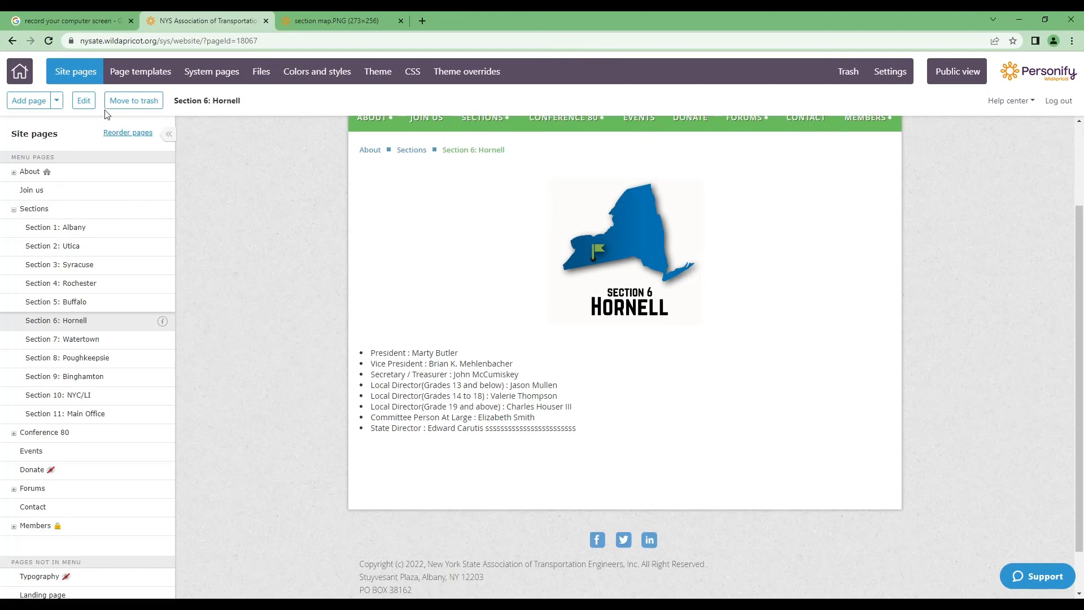
pyautogui.click(84, 101)
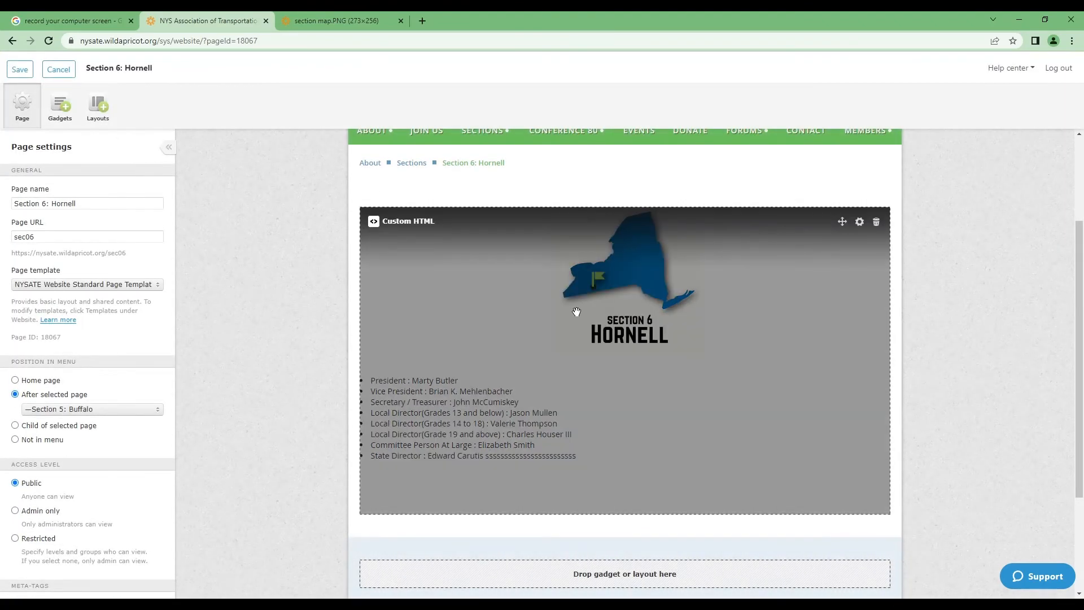
pyautogui.click(483, 284)
pyautogui.click(32, 216)
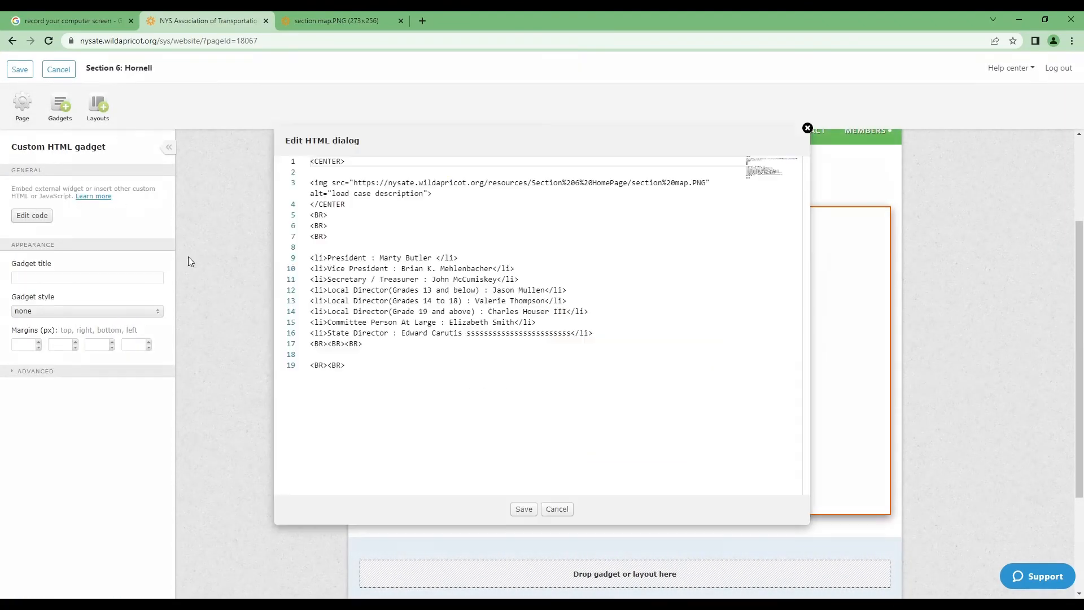
# Step: Delete the stray s's after the State Director's name and apply the HTML
pyautogui.click(572, 337)
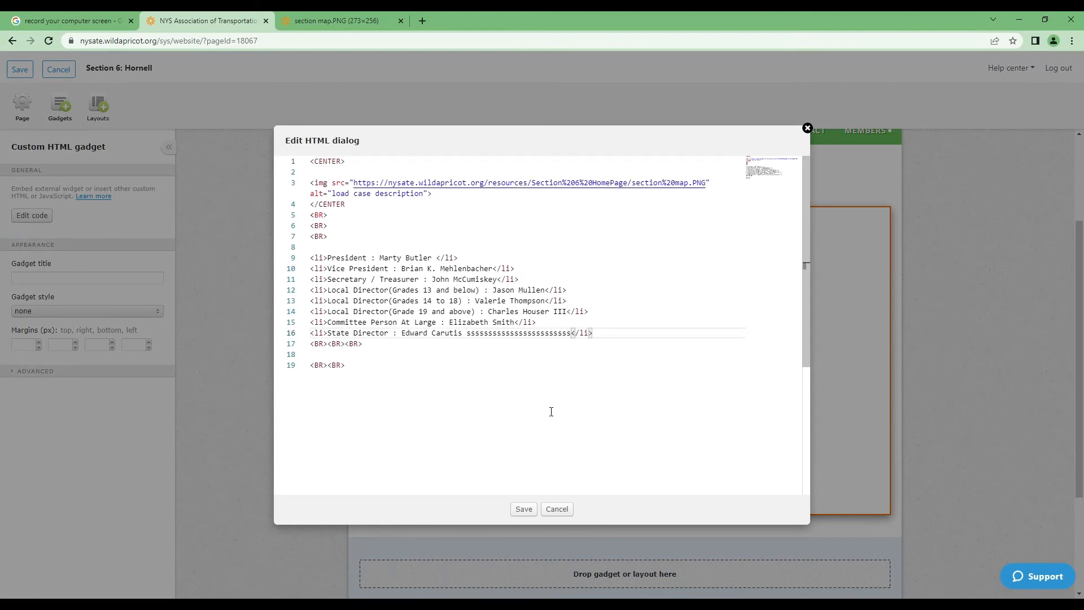
pyautogui.press('Left')
pyautogui.press('Right')
pyautogui.press('BackSpace')
pyautogui.press('BackSpace')
pyautogui.press('BackSpace')
pyautogui.press('BackSpace')
pyautogui.press('BackSpace')
pyautogui.press('BackSpace')
pyautogui.press('BackSpace')
pyautogui.press('BackSpace')
pyautogui.press('BackSpace')
pyautogui.press('BackSpace')
pyautogui.press('BackSpace')
pyautogui.press('BackSpace')
pyautogui.press('BackSpace')
pyautogui.press('BackSpace')
pyautogui.press('BackSpace')
pyautogui.press('BackSpace')
pyautogui.press('BackSpace')
pyautogui.press('BackSpace')
pyautogui.press('BackSpace')
pyautogui.press('BackSpace')
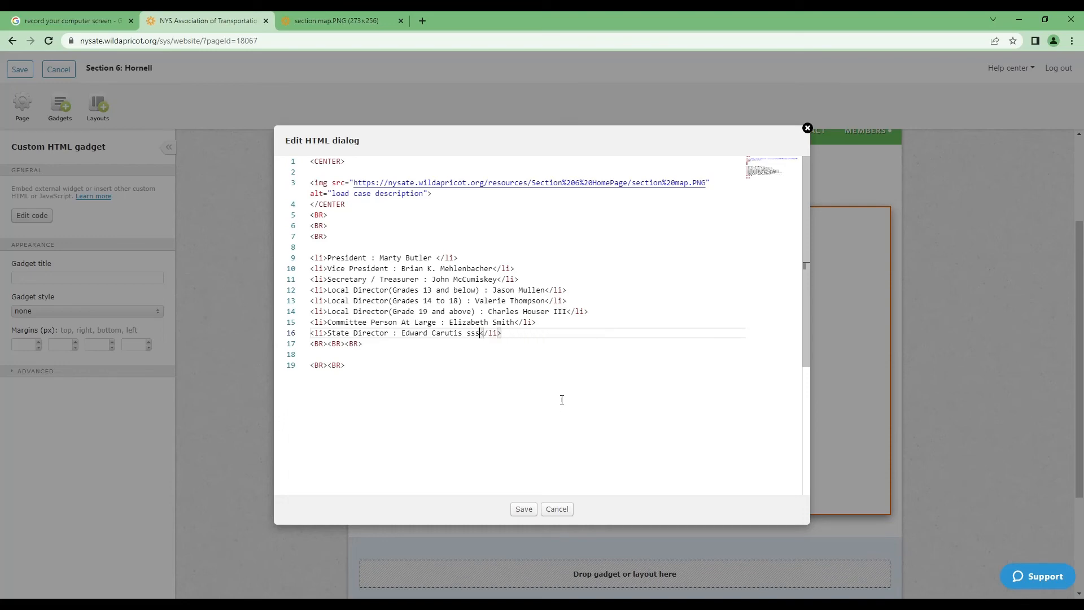
pyautogui.press('BackSpace')
pyautogui.press('BackSpace')
pyautogui.press('BackSpace')
pyautogui.press('BackSpace')
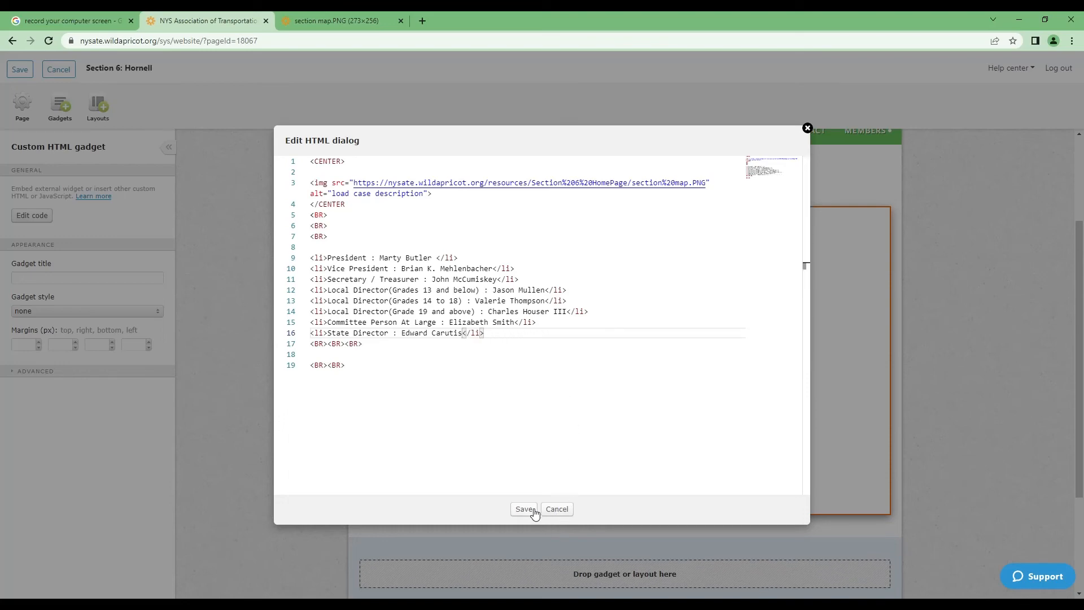
pyautogui.click(524, 509)
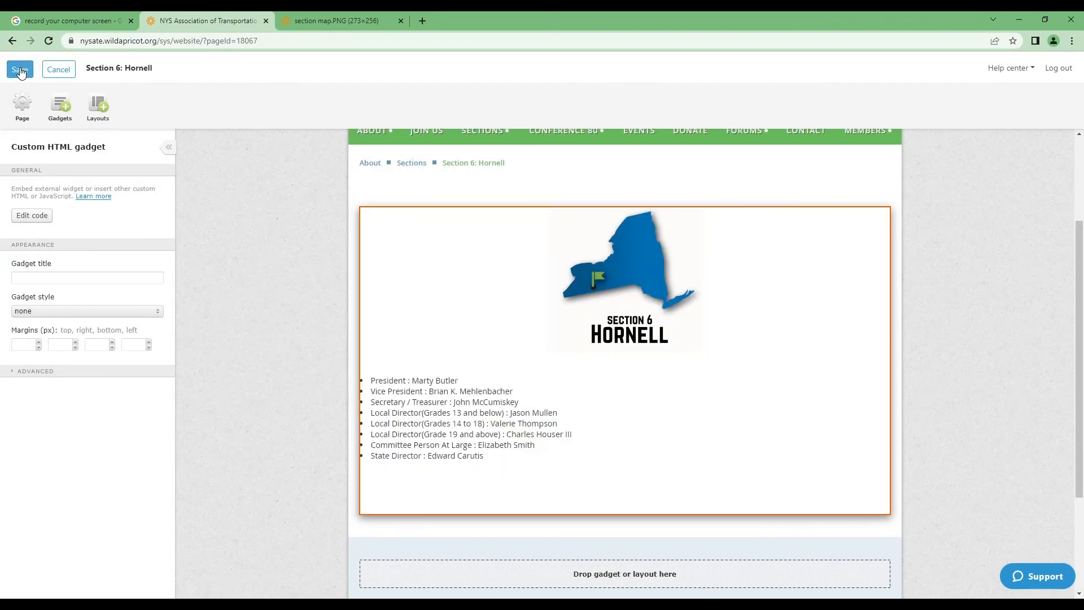
# Step: Save the cleaned-up Section 6: Hornell page and go to the site's Files list
pyautogui.click(20, 69)
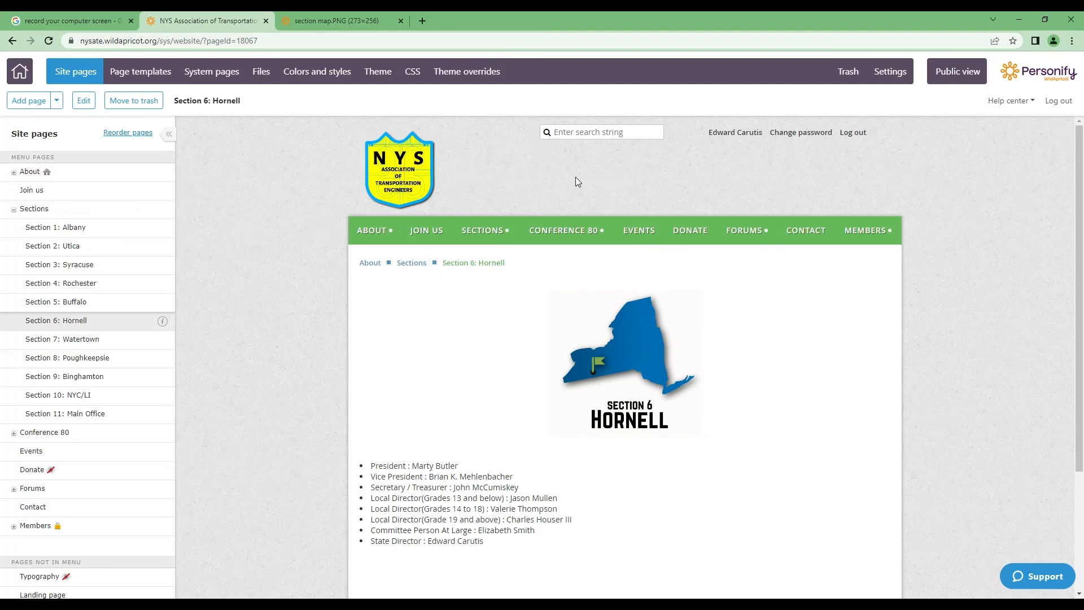
pyautogui.click(263, 72)
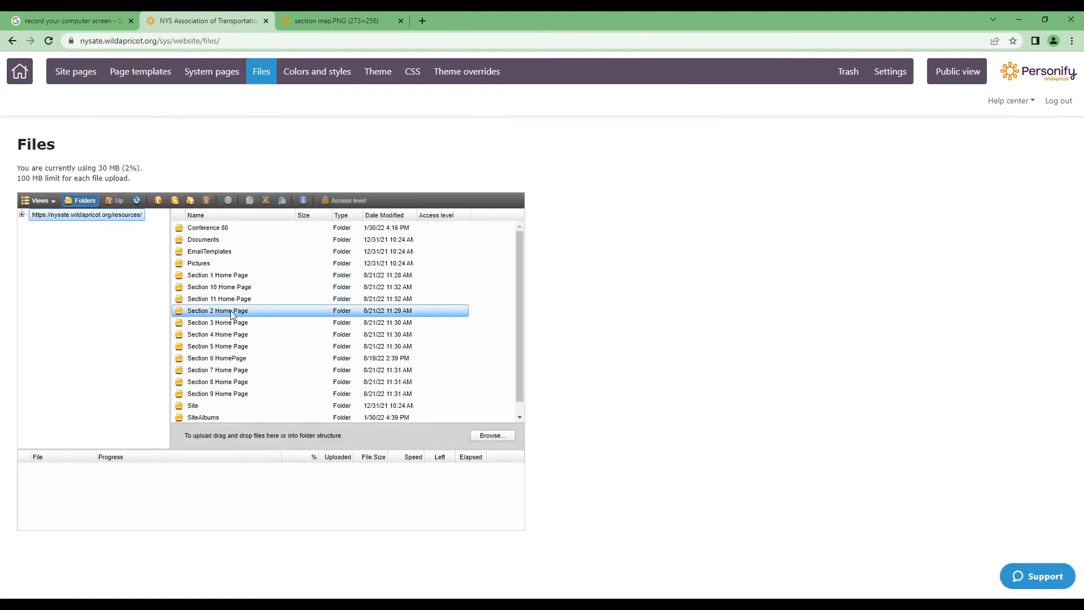
# Step: Open the Section 6 HomePage folder to list Section 6 Homepage.html and section map.PNG
pyautogui.doubleClick(211, 361)
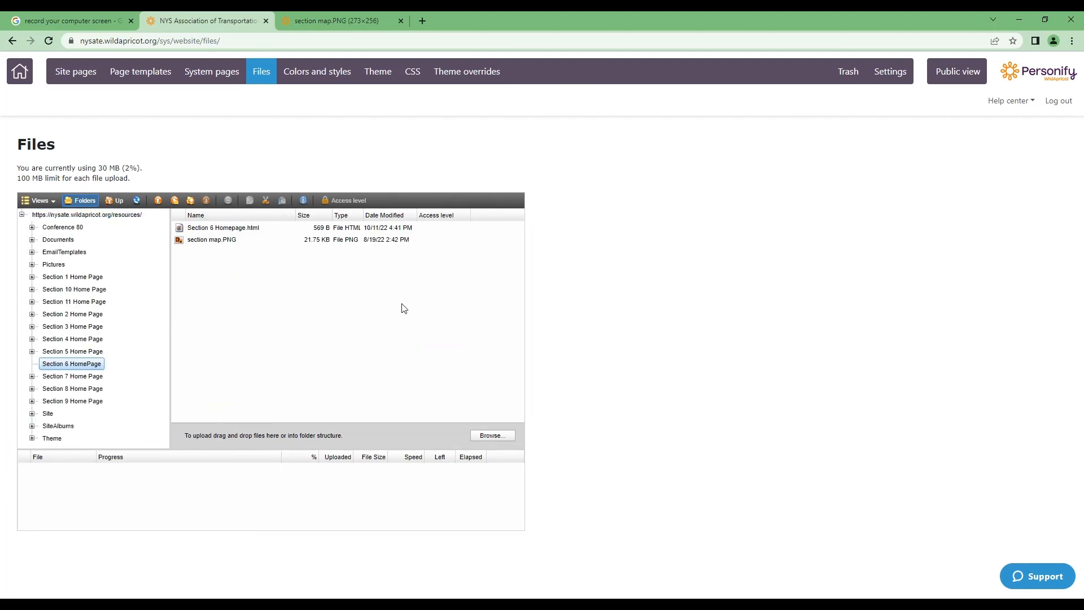